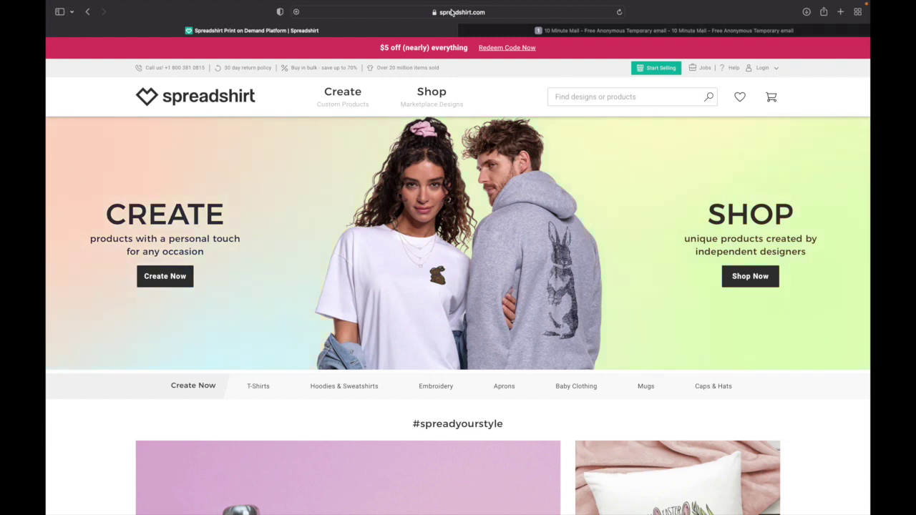
# - Open the Start Selling page from the Spreadshirt homepage's top bar
pyautogui.moveTo(466, 116)
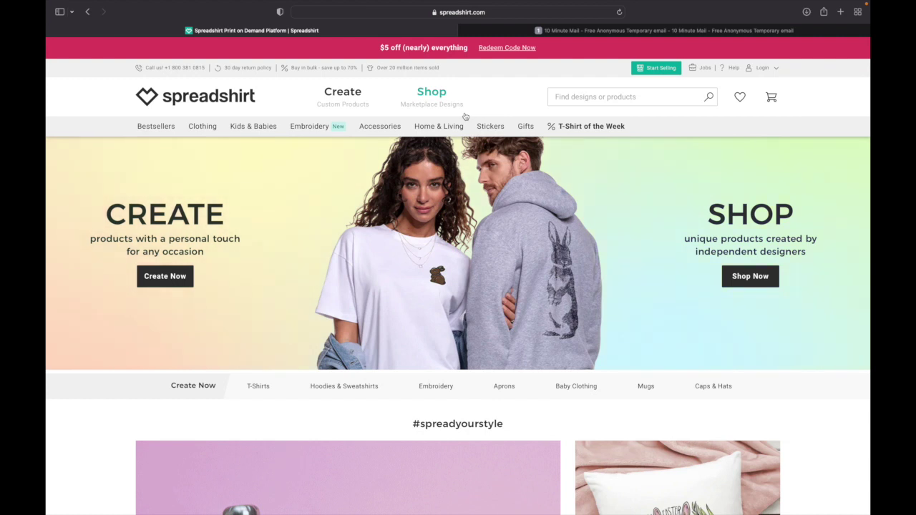
pyautogui.scroll(-3, 465, 116)
pyautogui.scroll(3, 320, 129)
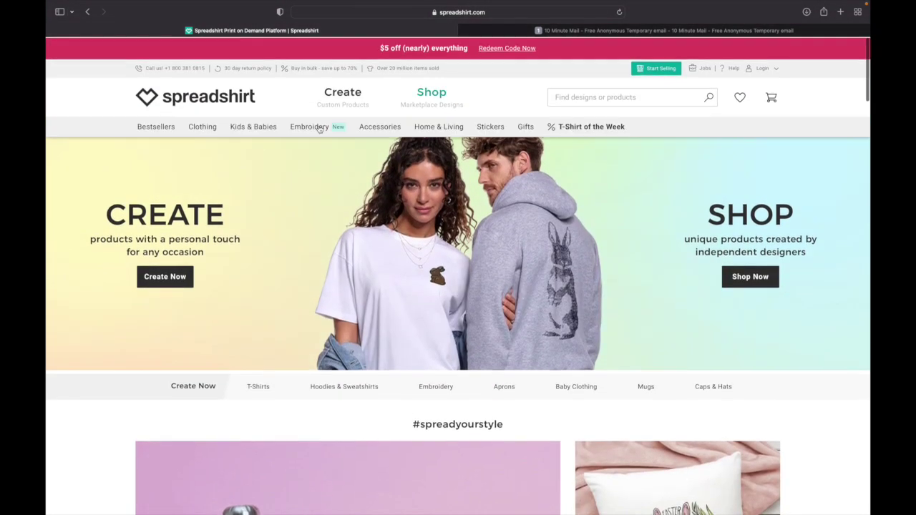
pyautogui.moveTo(320, 129)
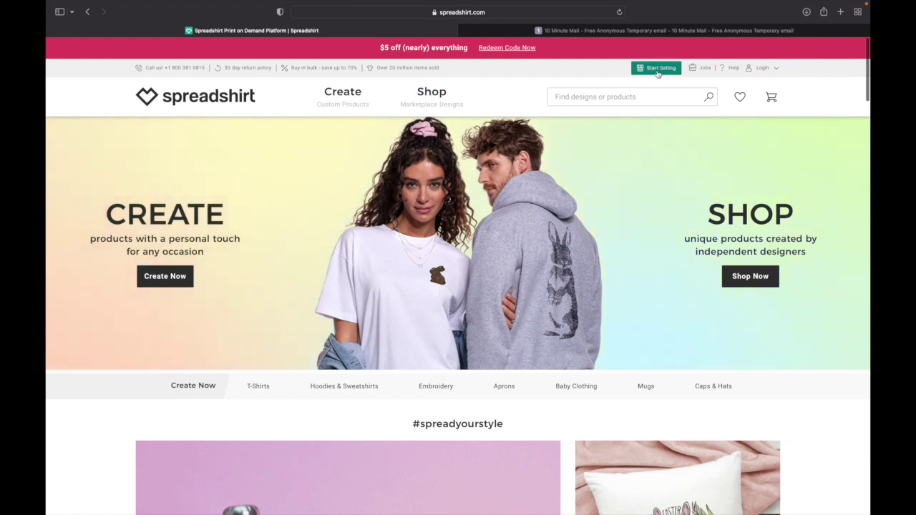
pyautogui.click(657, 74)
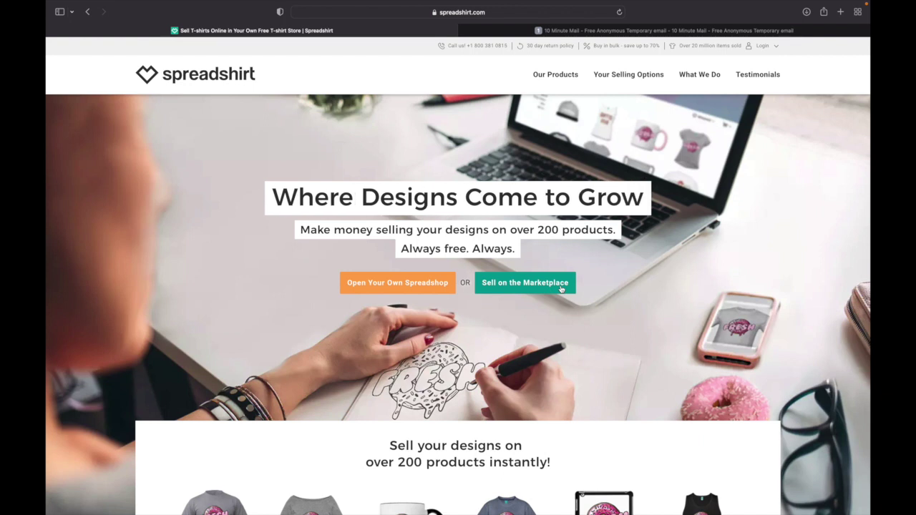
# - Choose Sell on the Marketplace to bring up the partner registration form
pyautogui.click(505, 292)
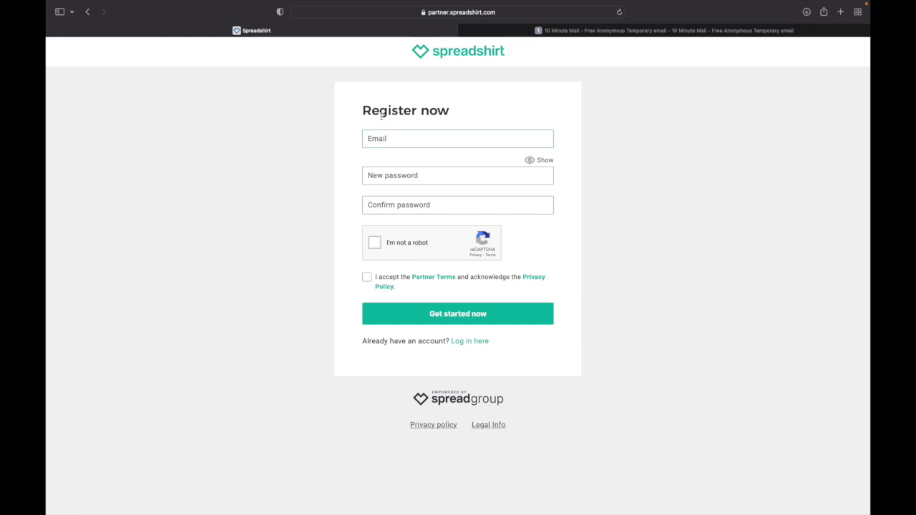
pyautogui.moveTo(366, 109); pyautogui.dragTo(455, 110)
pyautogui.click(395, 143)
pyautogui.click(391, 178)
pyautogui.click(388, 200)
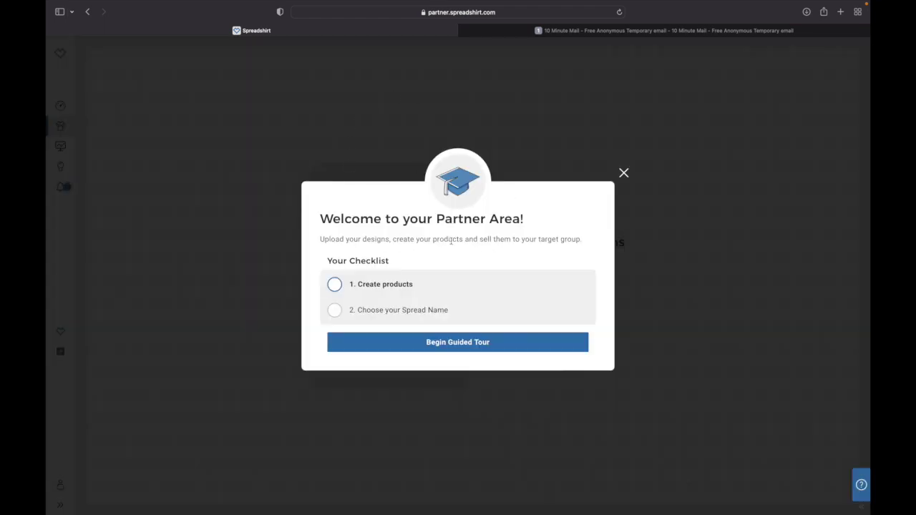
# - Dismiss the Welcome to your Partner Area checklist by beginning the guided tour
pyautogui.moveTo(324, 226); pyautogui.dragTo(533, 216)
pyautogui.moveTo(336, 241); pyautogui.dragTo(583, 239)
pyautogui.click(583, 239)
pyautogui.moveTo(328, 263); pyautogui.dragTo(403, 260)
pyautogui.click(412, 262)
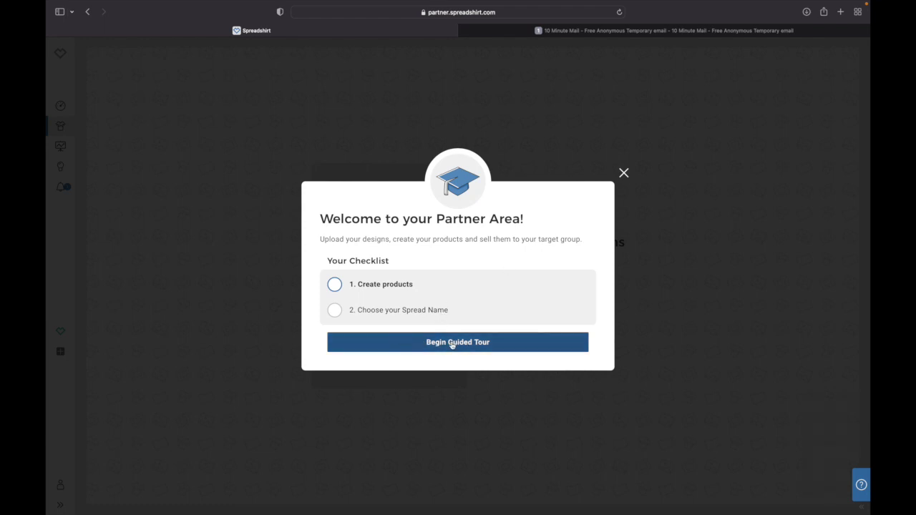
pyautogui.click(476, 347)
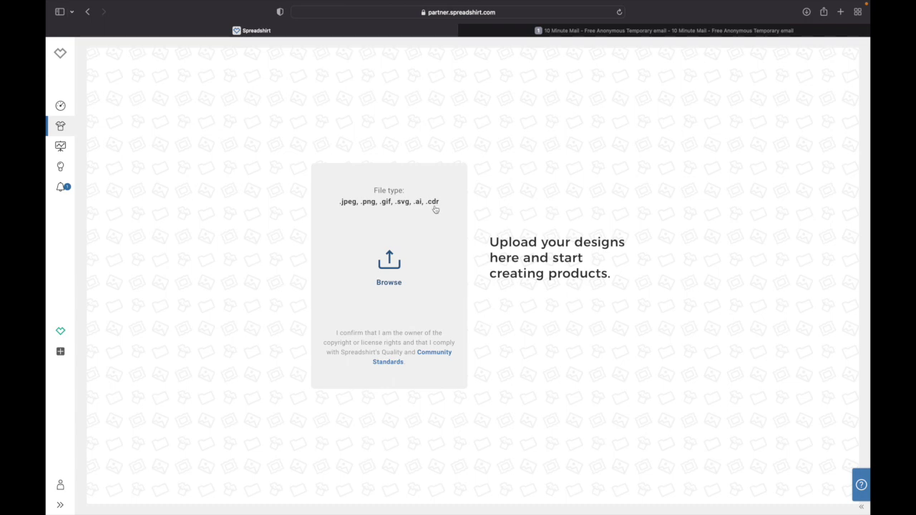
# - Upload the image 2c8.png as a new design
pyautogui.click(388, 274)
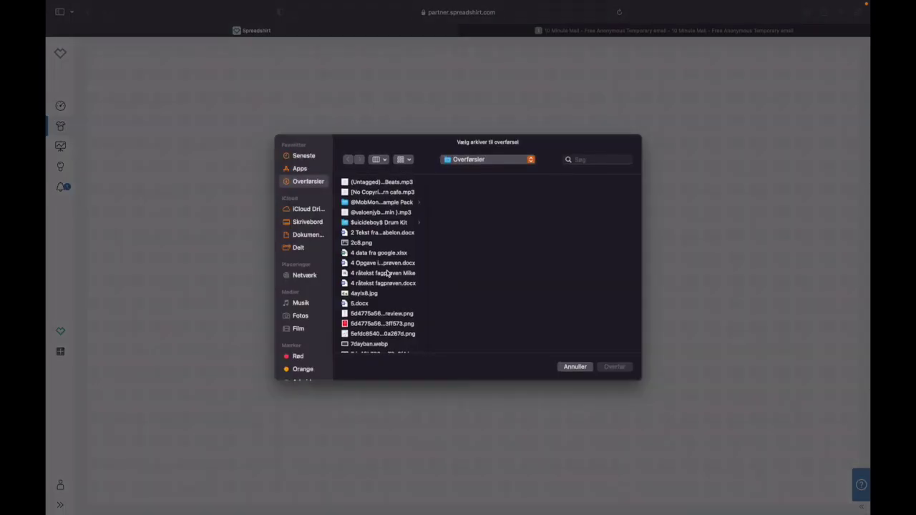
pyautogui.click(368, 243)
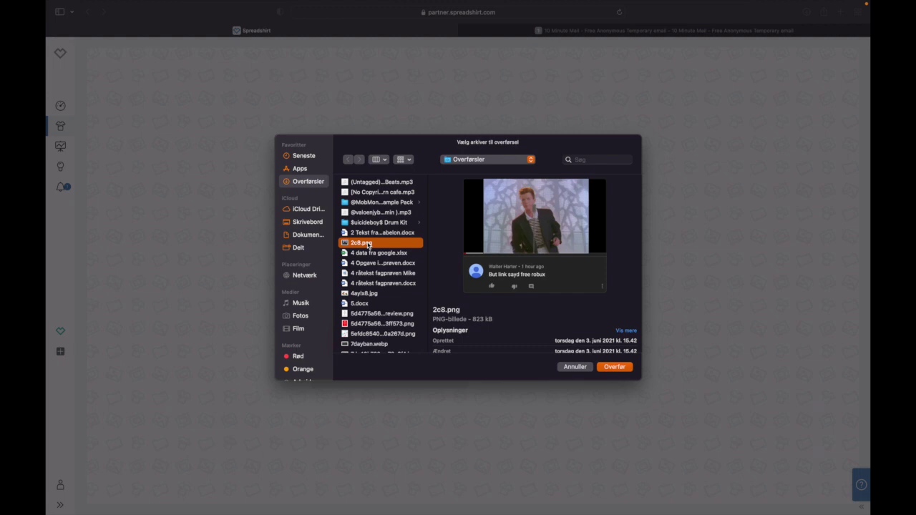
pyautogui.doubleClick(368, 244)
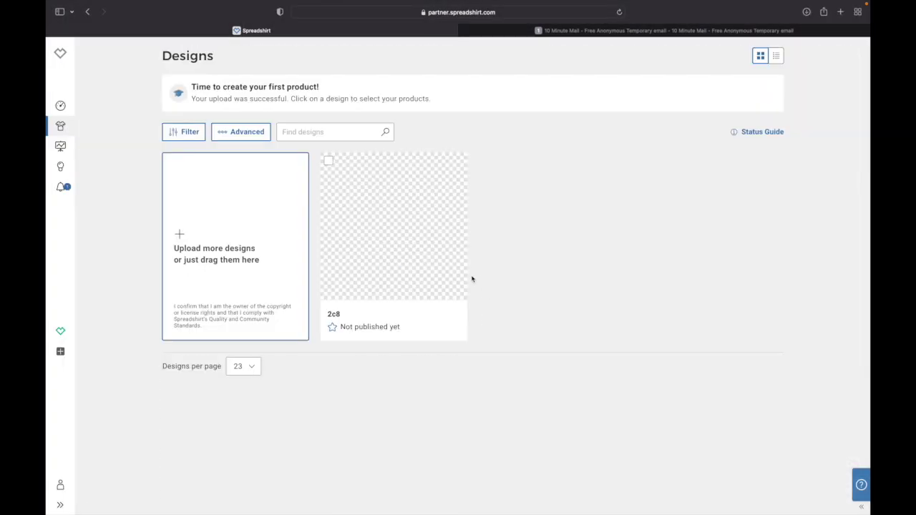
pyautogui.moveTo(420, 236)
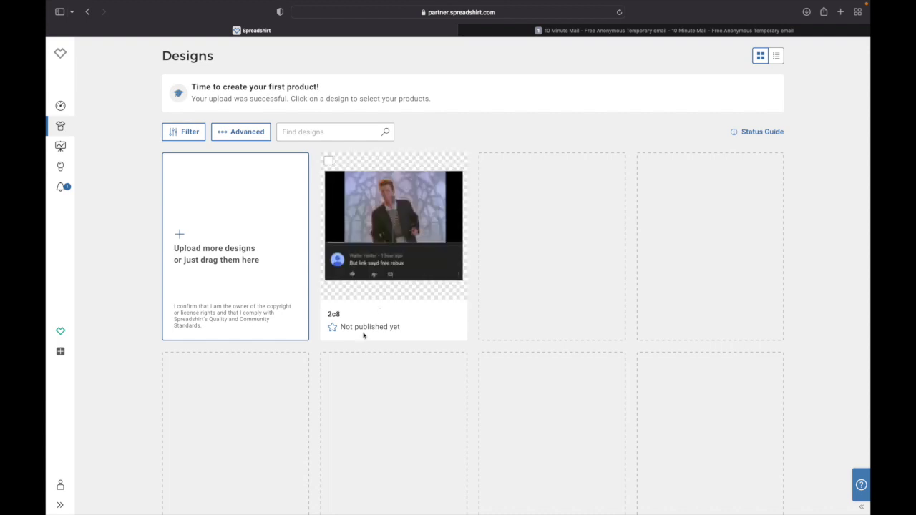
# - Open the product chooser for the not-yet-published 2c8 design
pyautogui.moveTo(340, 328); pyautogui.dragTo(409, 327)
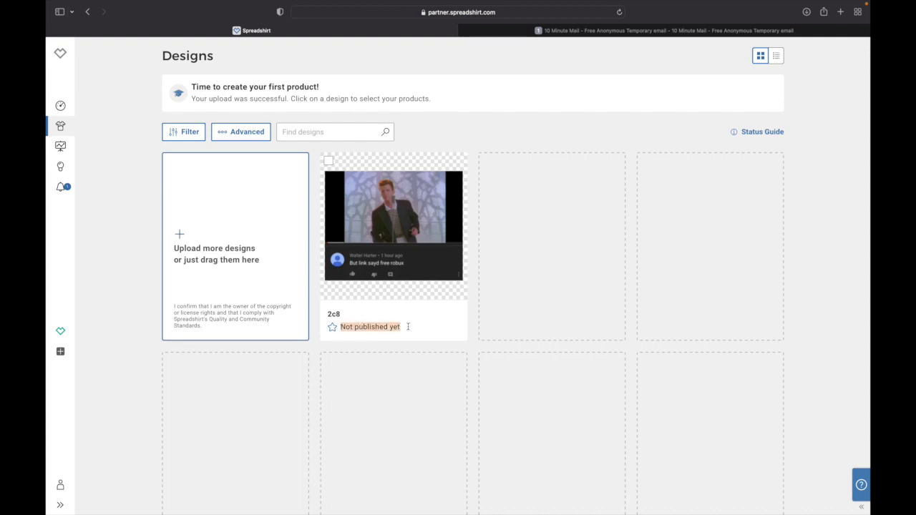
pyautogui.moveTo(391, 228)
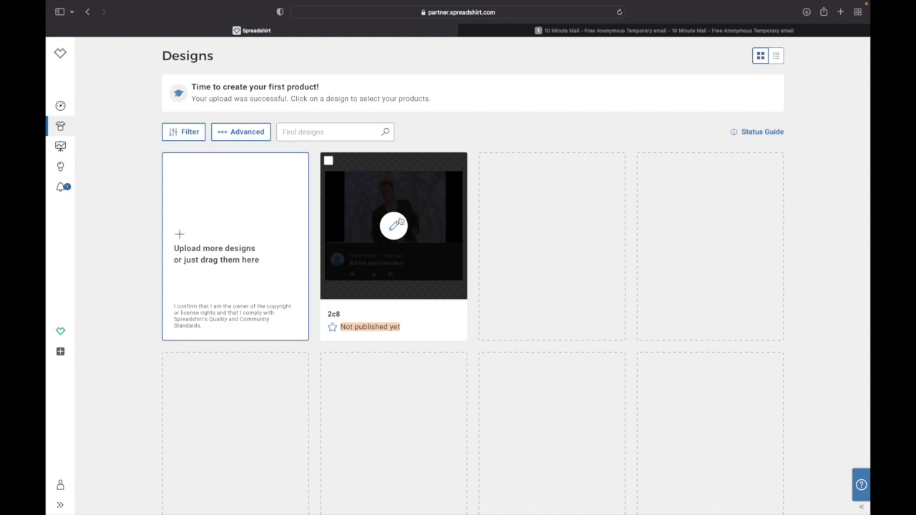
pyautogui.click(396, 227)
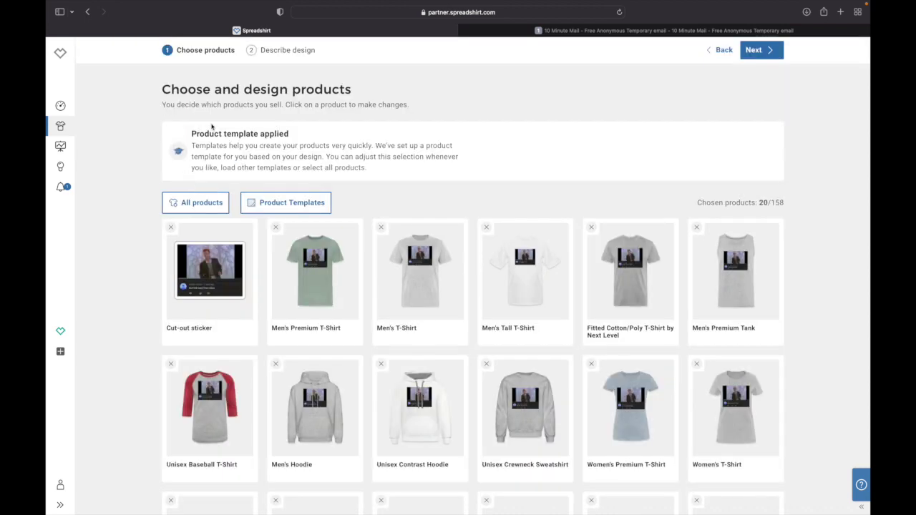
pyautogui.moveTo(168, 86); pyautogui.dragTo(369, 86)
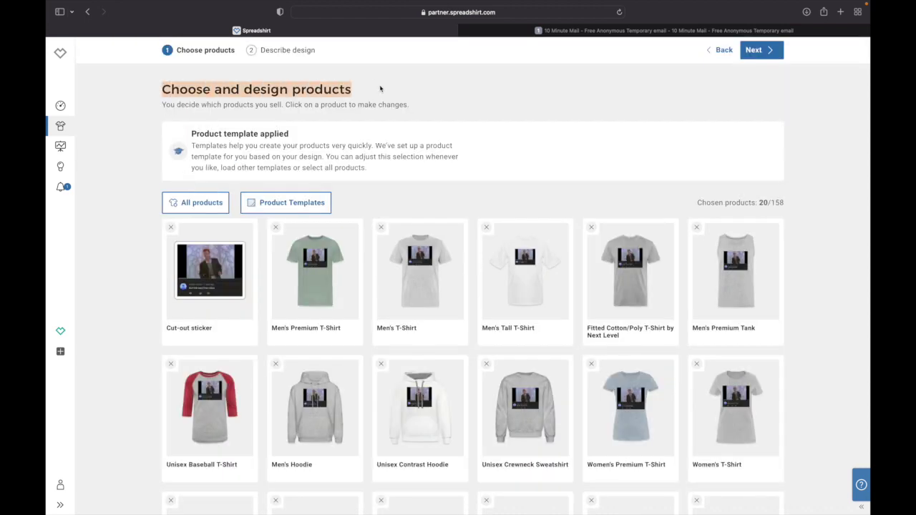
pyautogui.click(380, 89)
pyautogui.scroll(-5, 262, 280)
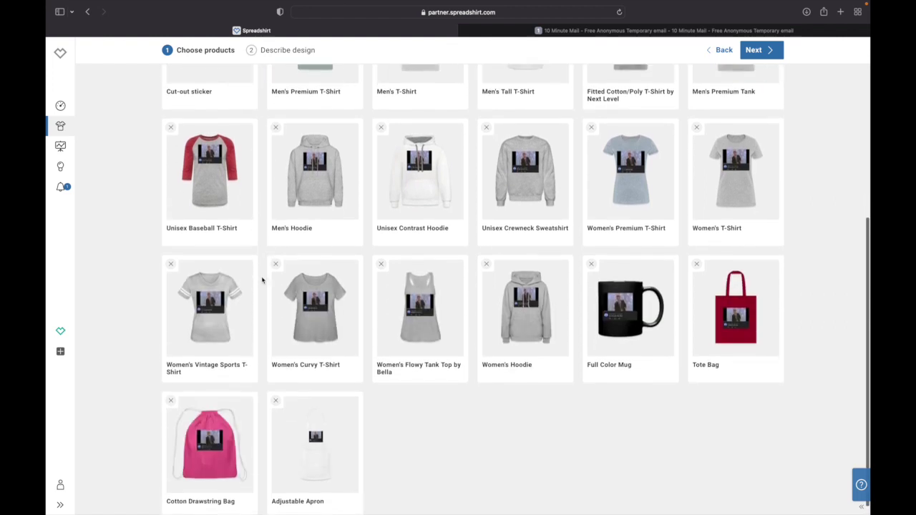
pyautogui.scroll(2, 225, 428)
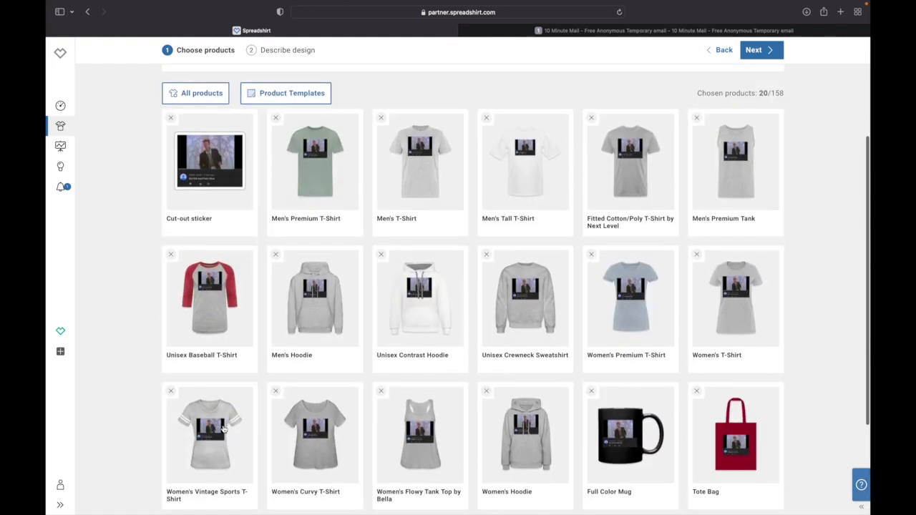
pyautogui.scroll(1, 224, 428)
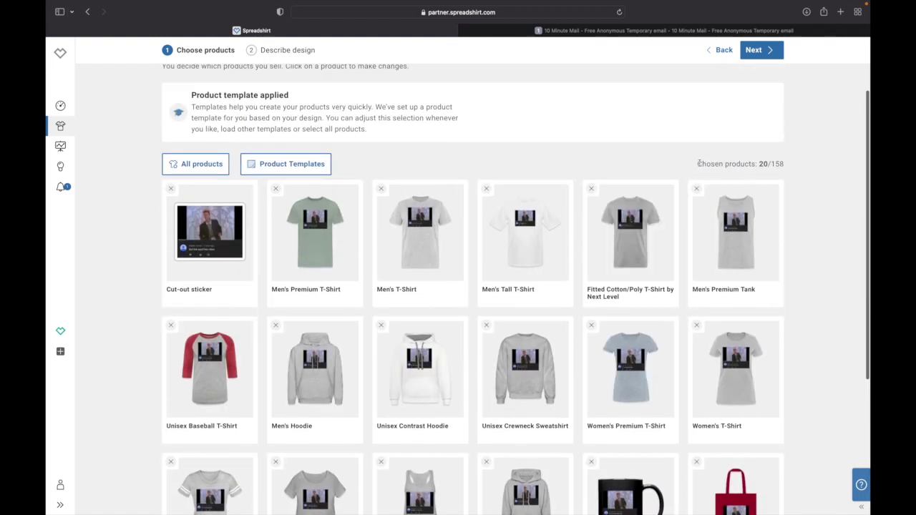
pyautogui.moveTo(698, 163); pyautogui.dragTo(725, 165)
pyautogui.click(788, 168)
pyautogui.click(790, 165)
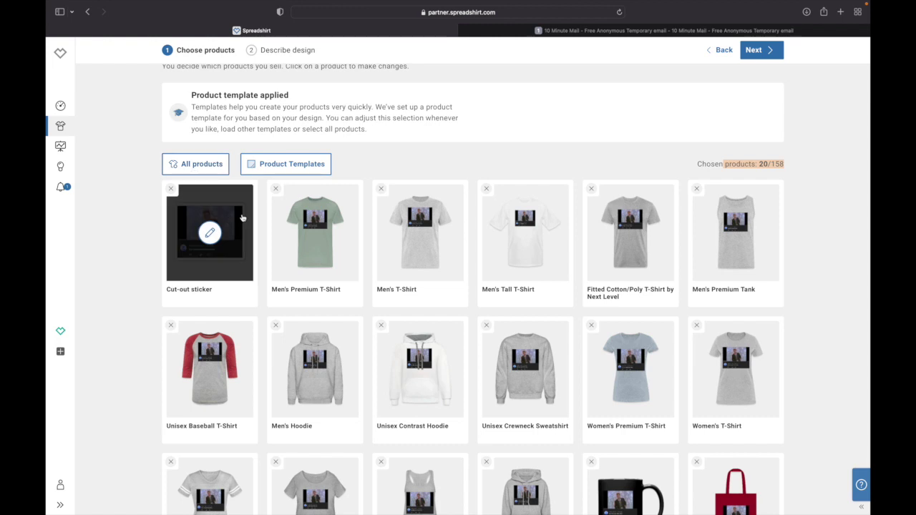
pyautogui.scroll(1, 322, 215)
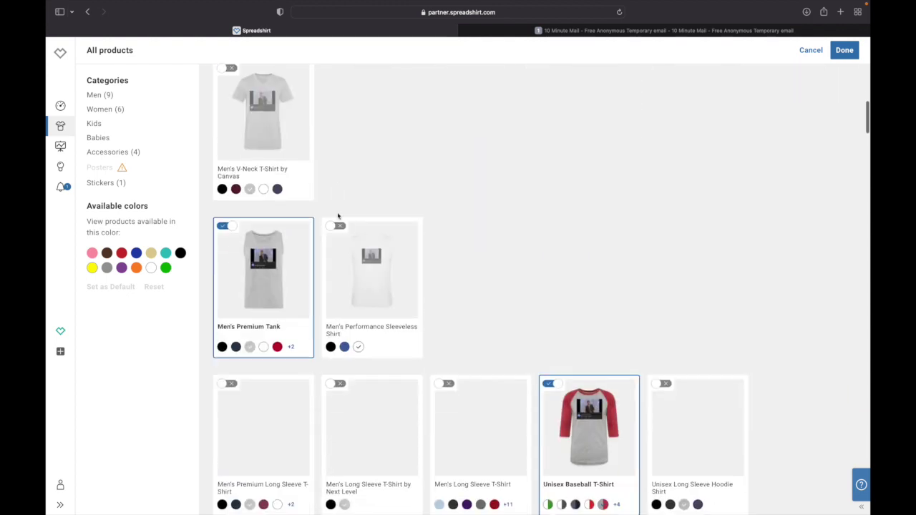
# - Add the Men's Performance Sleeveless Shirt and filter the products to purple
pyautogui.scroll(1, 347, 138)
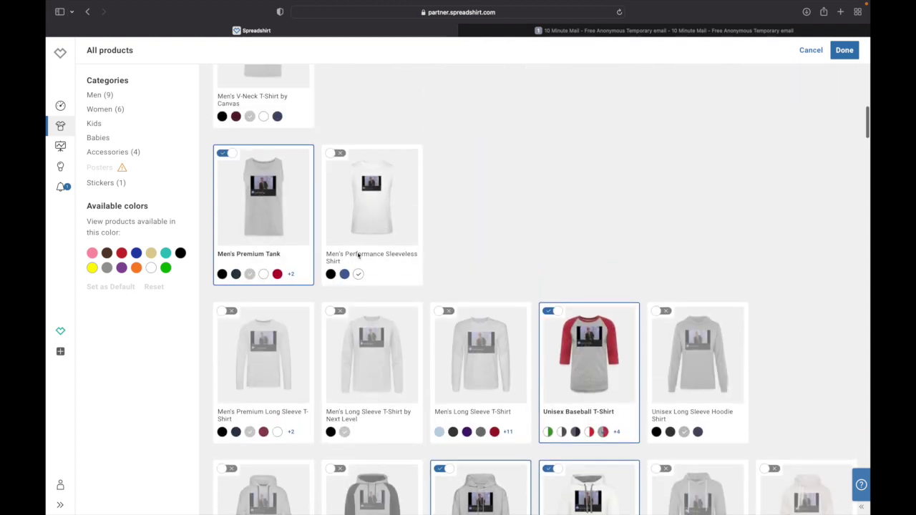
pyautogui.click(338, 154)
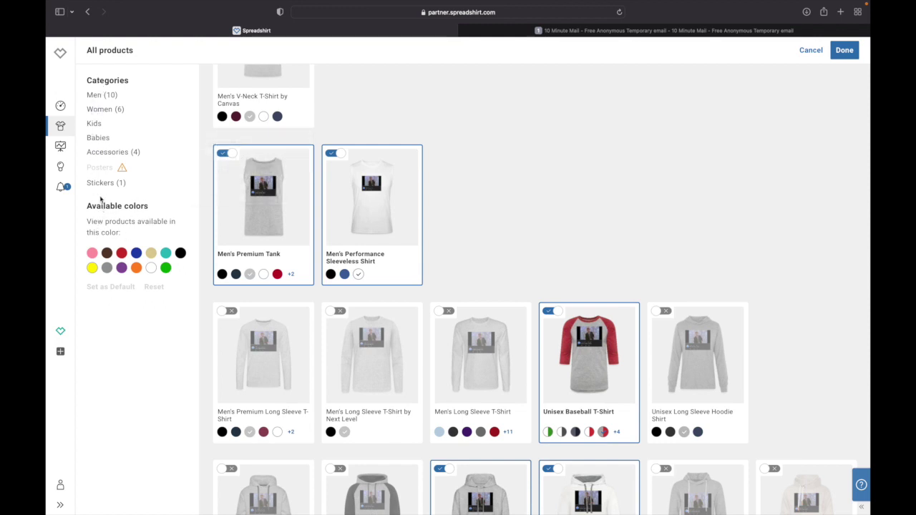
pyautogui.moveTo(103, 173)
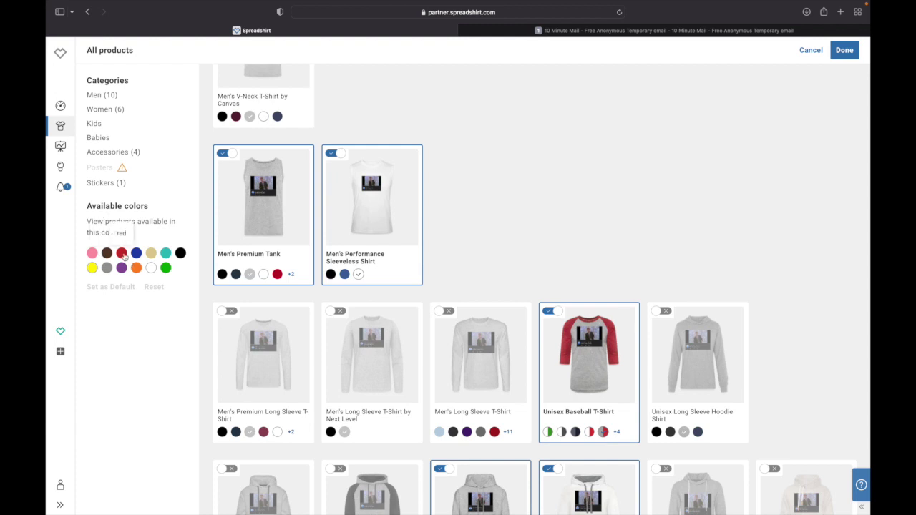
pyautogui.click(136, 253)
pyautogui.click(151, 253)
pyautogui.click(180, 254)
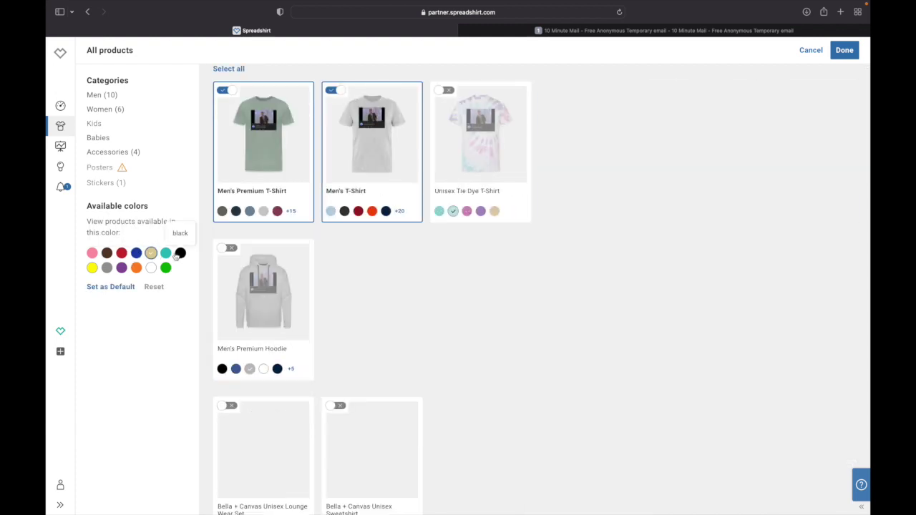
pyautogui.click(135, 267)
pyautogui.click(121, 267)
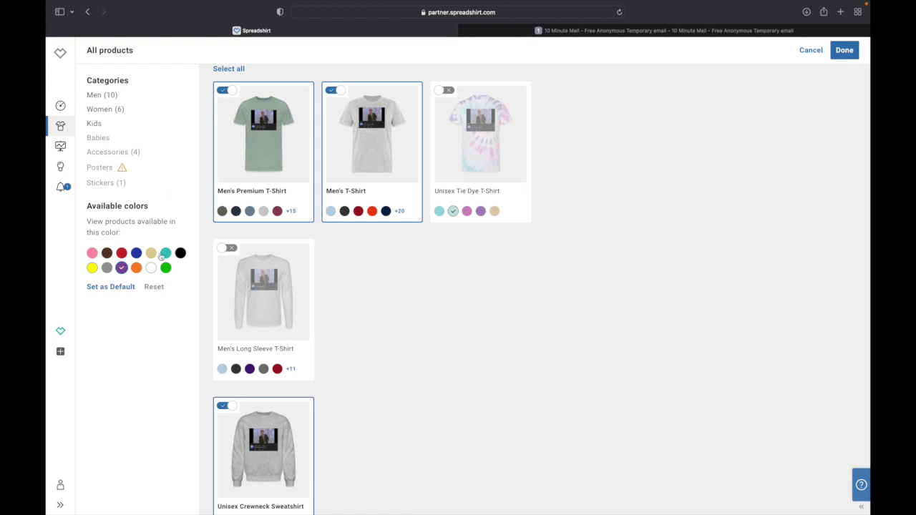
# - Set purple as the default colour, clear the filter and confirm the product selection
pyautogui.click(119, 288)
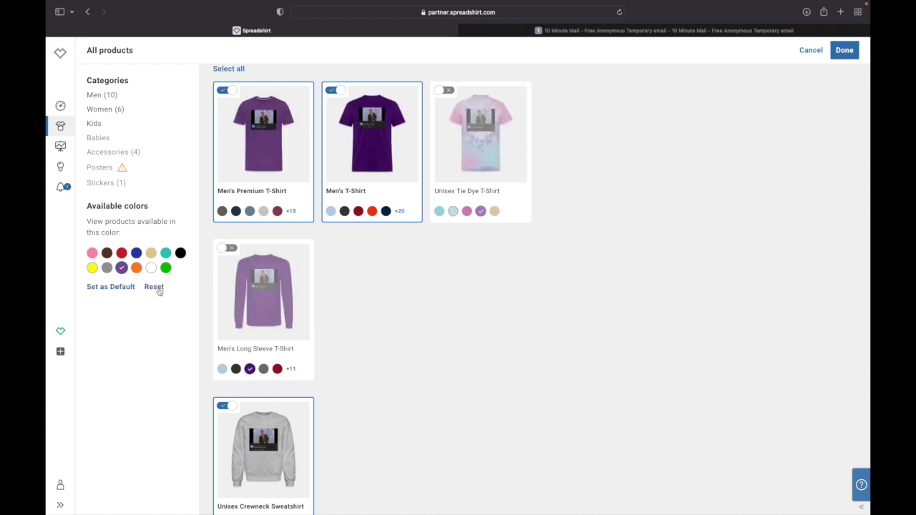
pyautogui.click(154, 287)
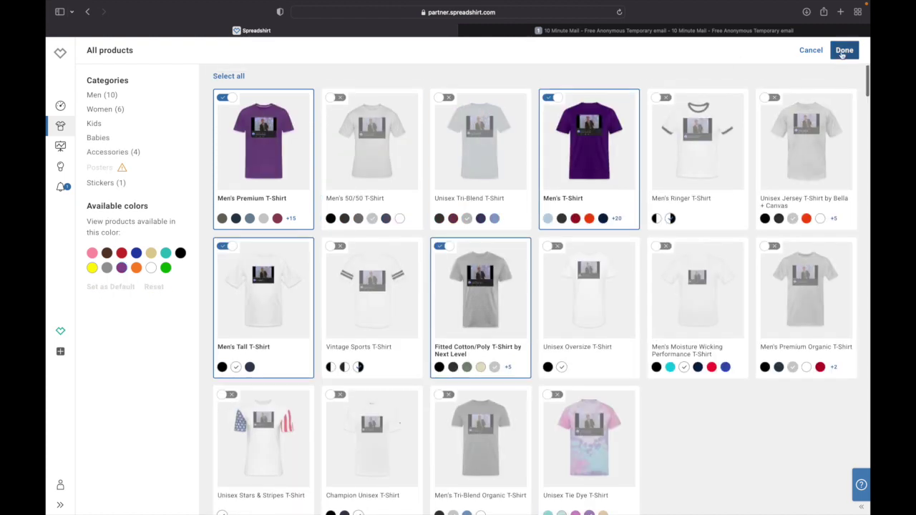
pyautogui.click(844, 51)
pyautogui.click(259, 210)
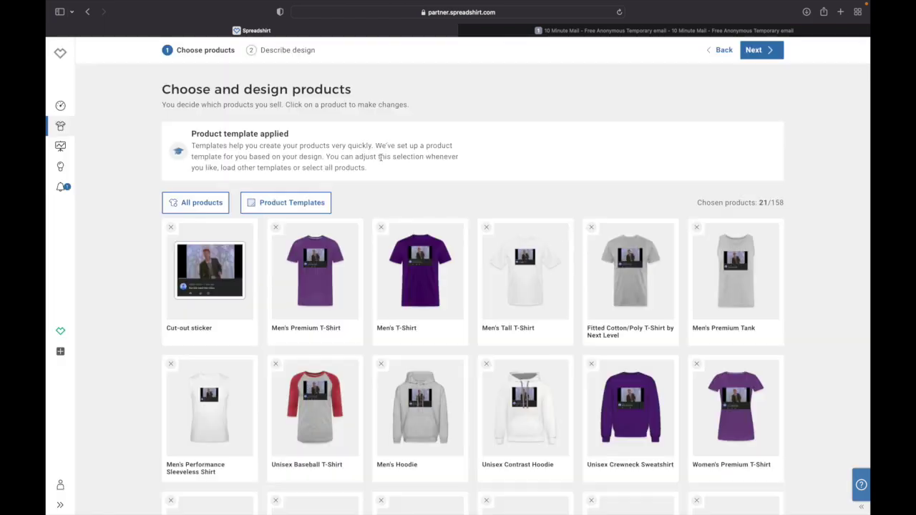
# - Close the Product Templates dialog to reach the Describe your design step
pyautogui.click(747, 47)
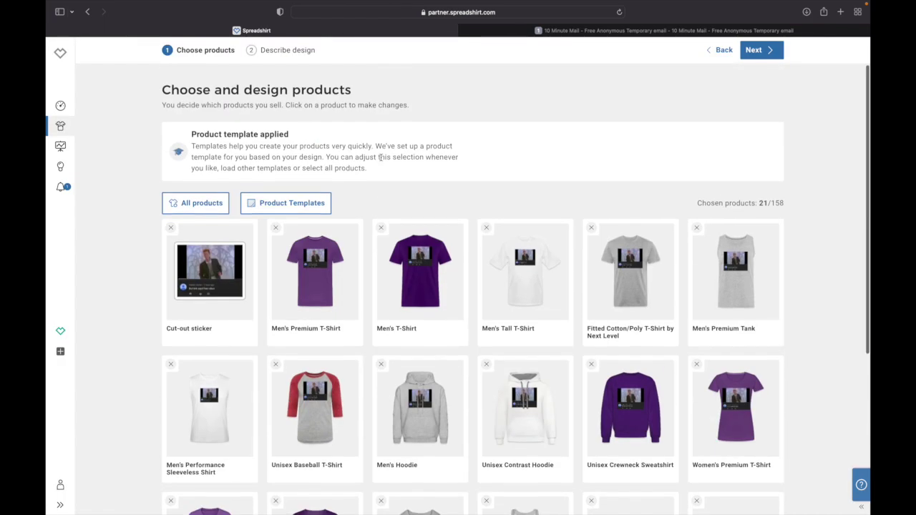
pyautogui.click(746, 47)
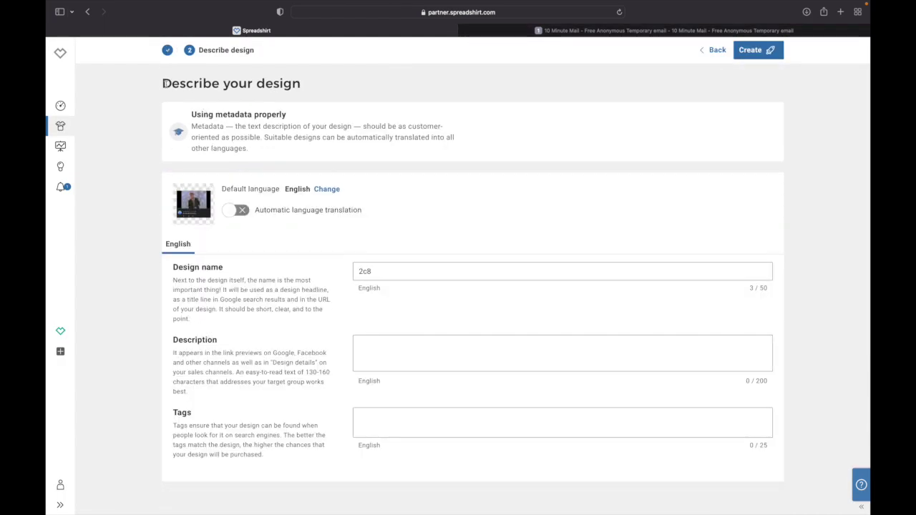
# - Switch on automatic language translation and review the French metadata version
pyautogui.moveTo(164, 83); pyautogui.dragTo(311, 90)
pyautogui.click(310, 90)
pyautogui.tripleClick(204, 118)
pyautogui.click(312, 122)
pyautogui.moveTo(226, 189); pyautogui.dragTo(257, 189)
pyautogui.click(257, 189)
pyautogui.moveTo(255, 211); pyautogui.dragTo(390, 212)
pyautogui.click(390, 212)
pyautogui.click(239, 211)
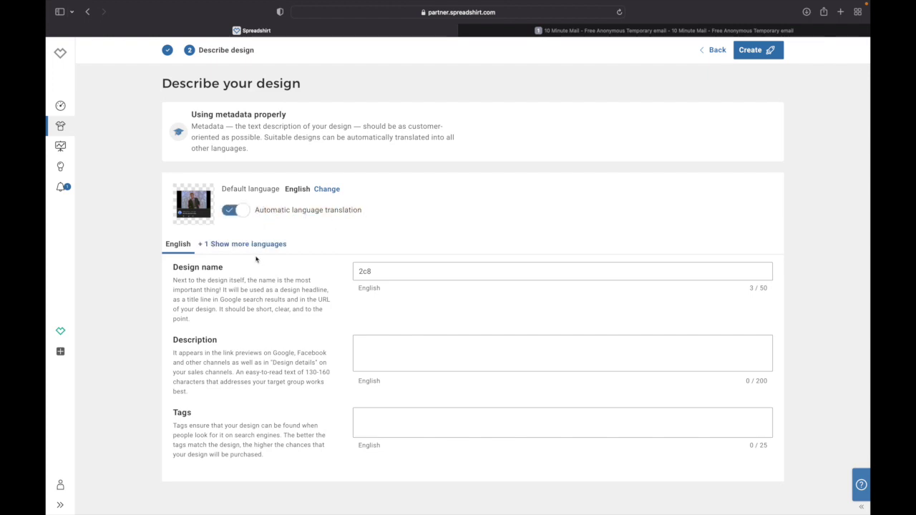
pyautogui.click(239, 245)
pyautogui.click(261, 243)
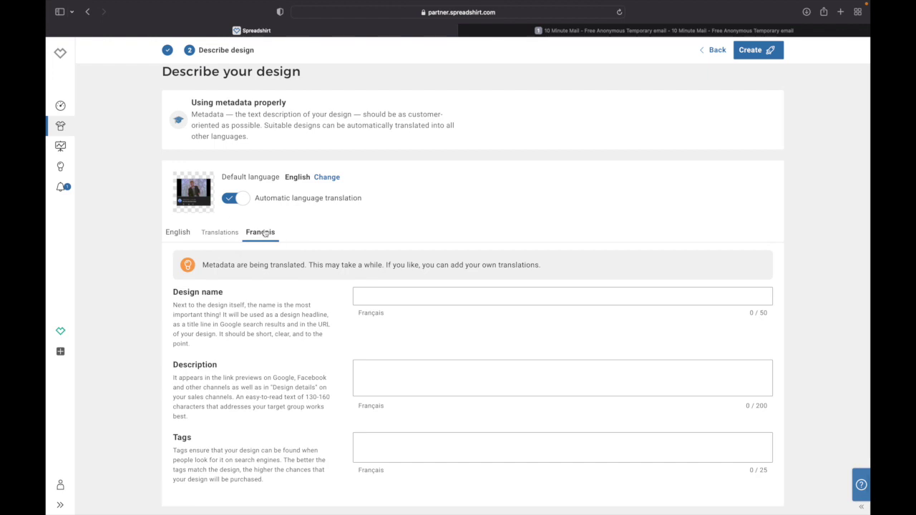
pyautogui.click(177, 233)
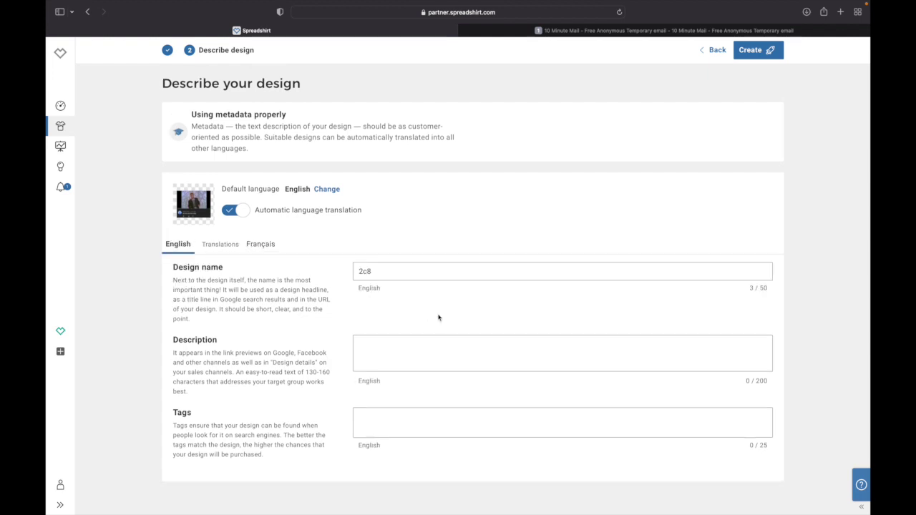
# - Rename the design from 2c8 to DHifef
pyautogui.click(409, 273)
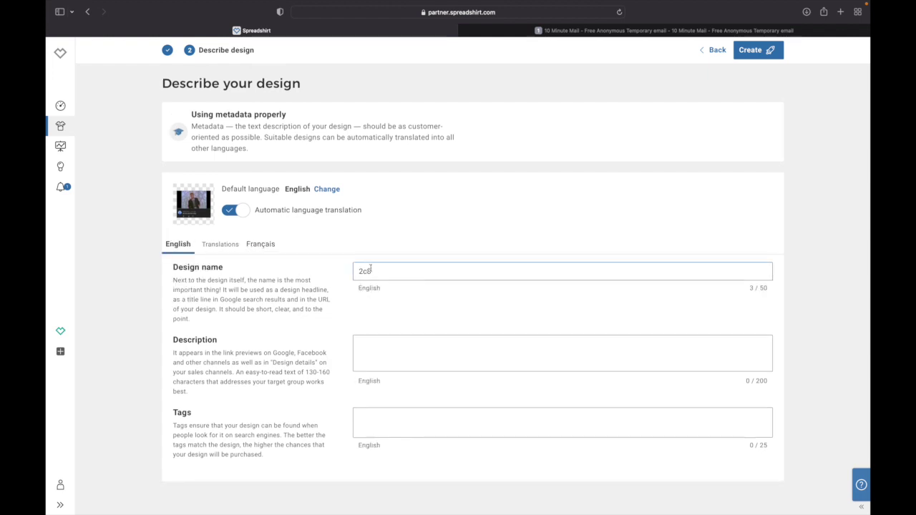
pyautogui.press('BackSpace')
pyautogui.press('BackSpace')
pyautogui.press('BackSpace')
pyautogui.write('DHifef')
pyautogui.click(275, 247)
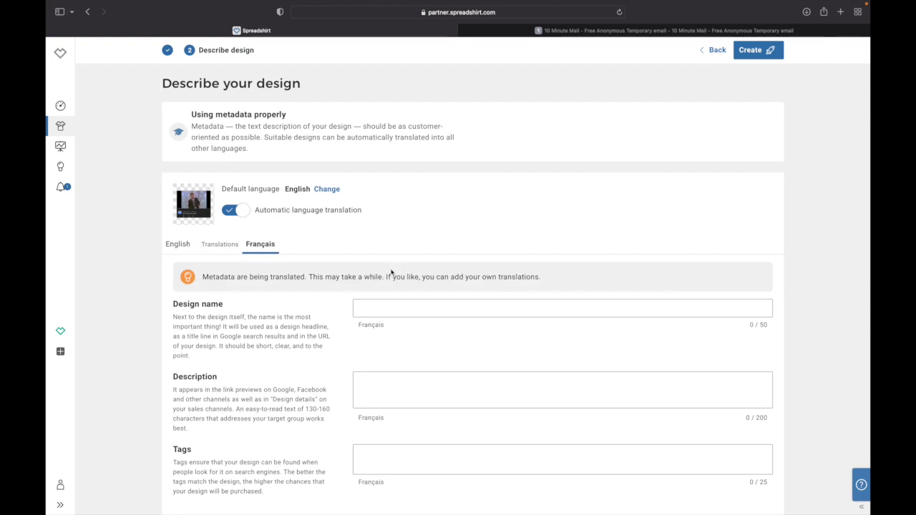
pyautogui.moveTo(310, 277); pyautogui.dragTo(540, 294)
pyautogui.click(552, 293)
pyautogui.click(179, 245)
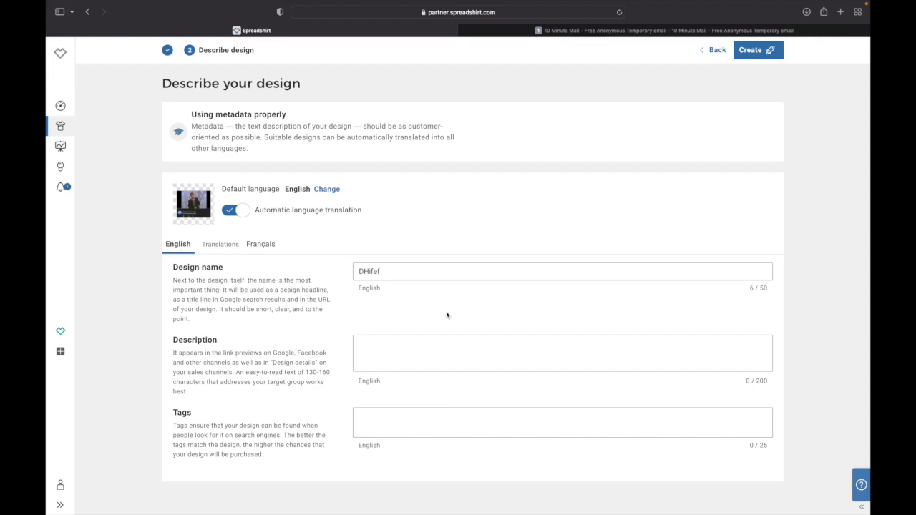
# - Enter description 'djdhføhdf', add tags 'aklsdnlsda' and 'hallo', and create the products
pyautogui.write('djdhføhdf')
pyautogui.click(458, 419)
pyautogui.write('aklsdnlsd')
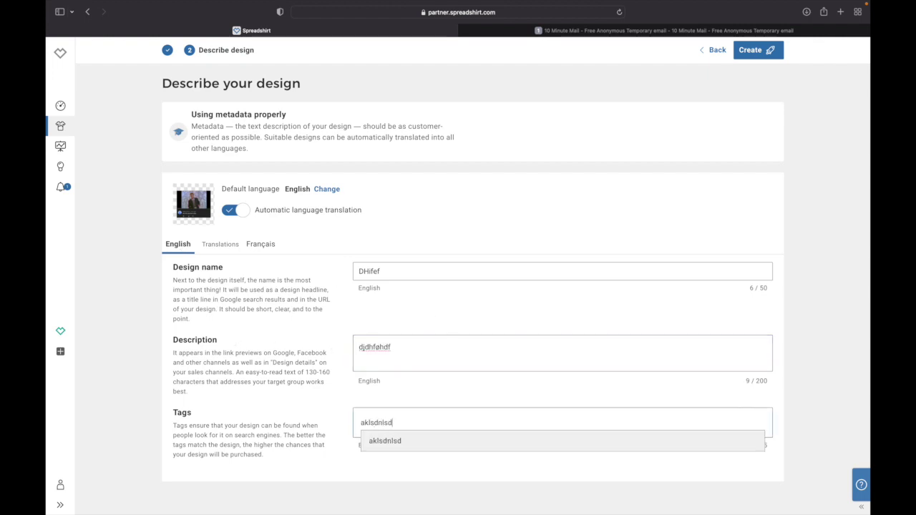
pyautogui.write('a')
pyautogui.press('Return')
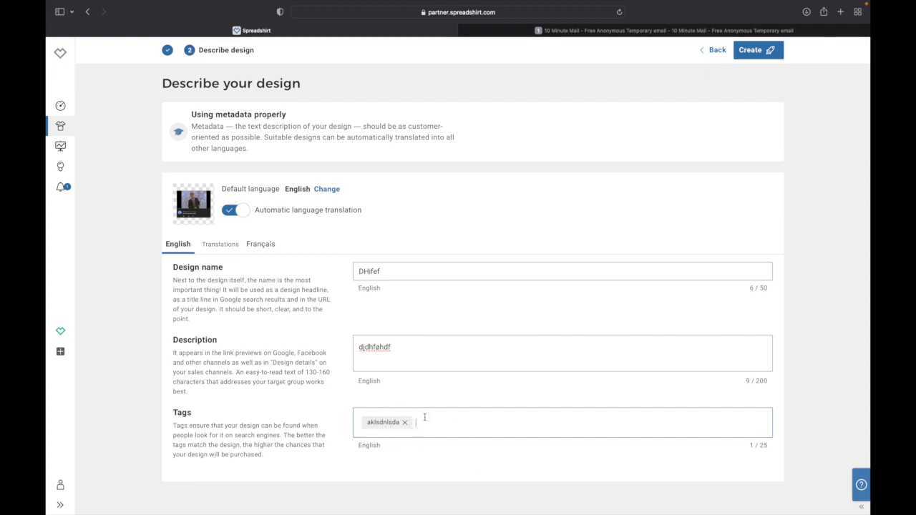
pyautogui.write('hallo')
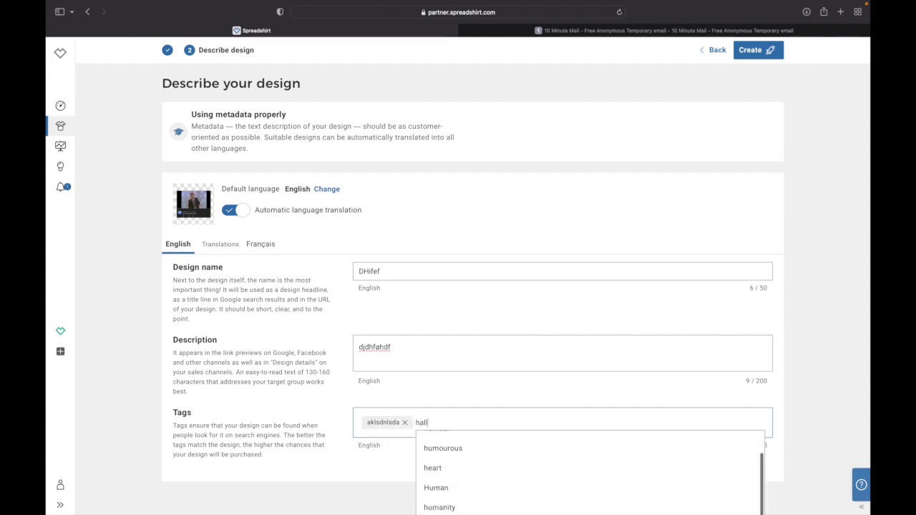
pyautogui.press('Return')
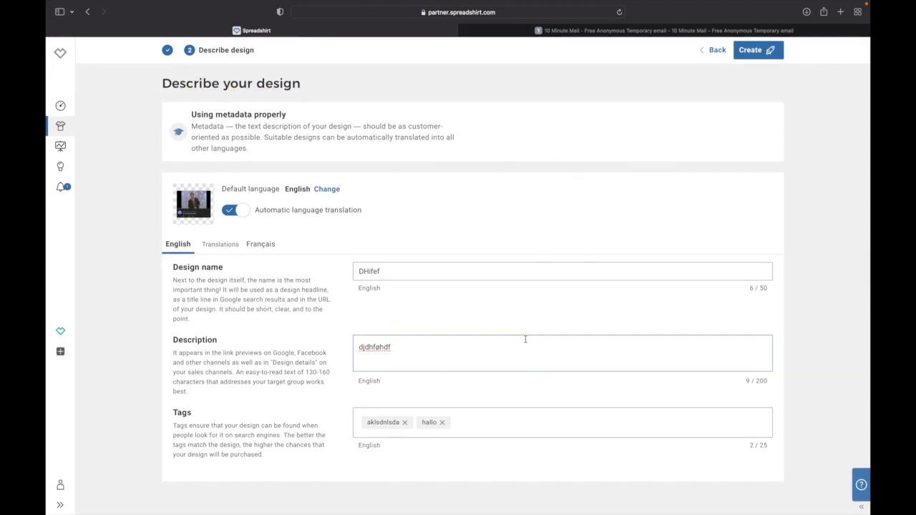
pyautogui.click(751, 57)
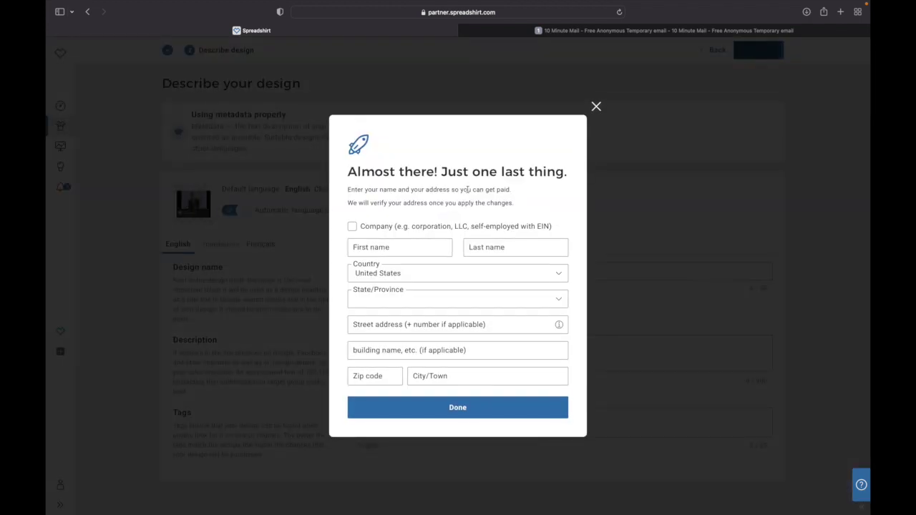
# - Enter the payee's first and last name in the Almost there! dialog
pyautogui.moveTo(349, 172); pyautogui.dragTo(576, 172)
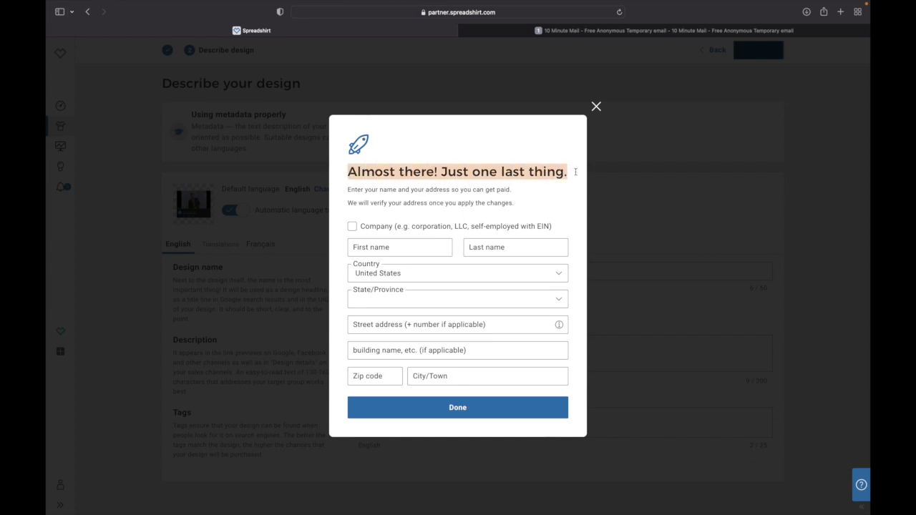
pyautogui.click(576, 171)
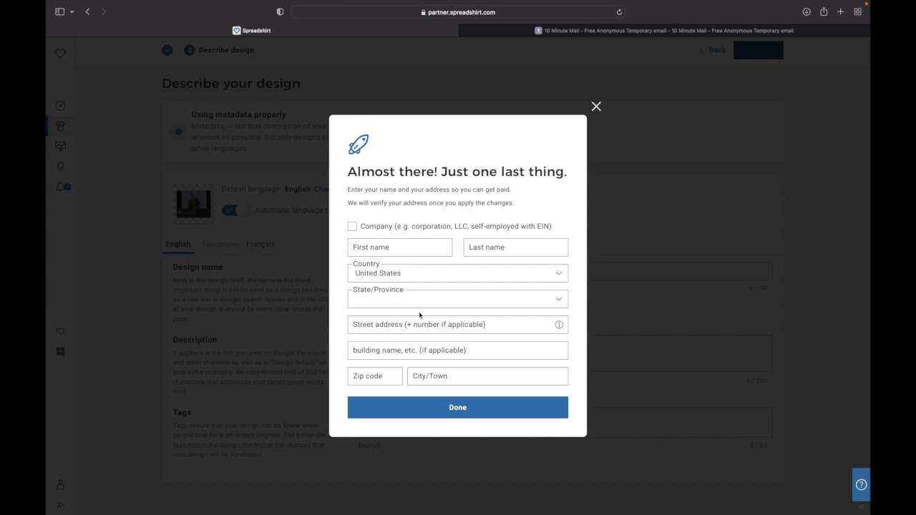
pyautogui.click(380, 247)
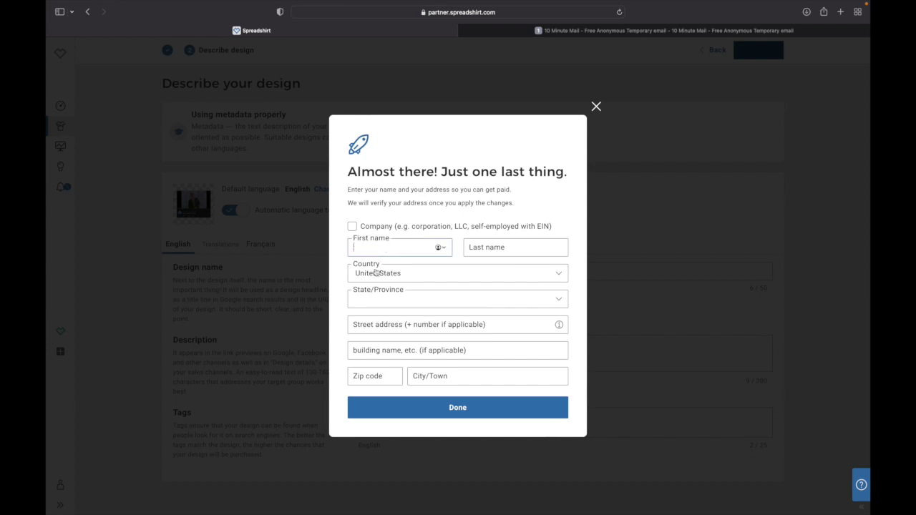
pyautogui.click(515, 247)
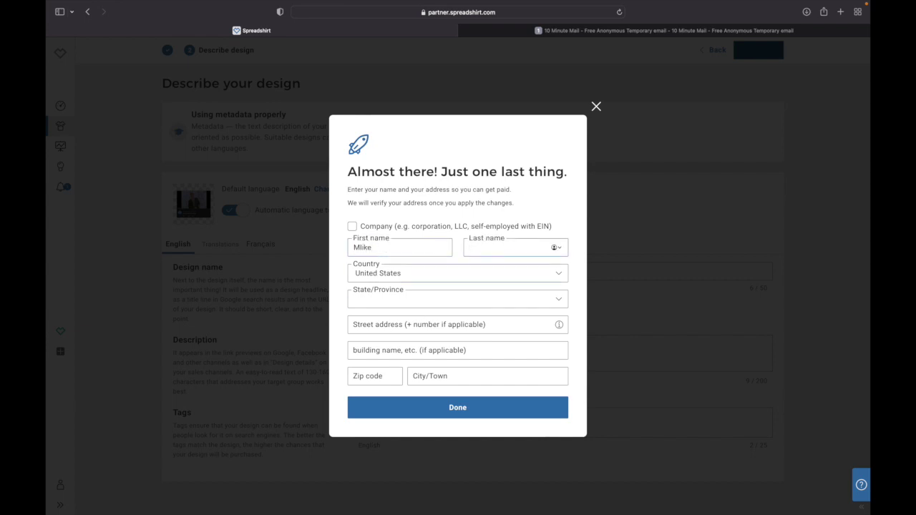
# - Choose Denmark, fill in street, building, zip code and city, and save the address
pyautogui.click(380, 274)
pyautogui.scroll(-10, 364, 308)
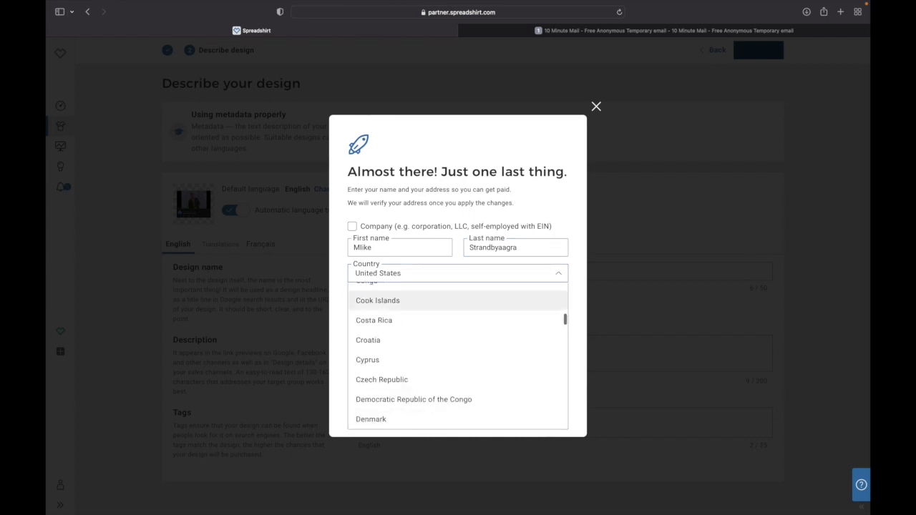
pyautogui.click(371, 420)
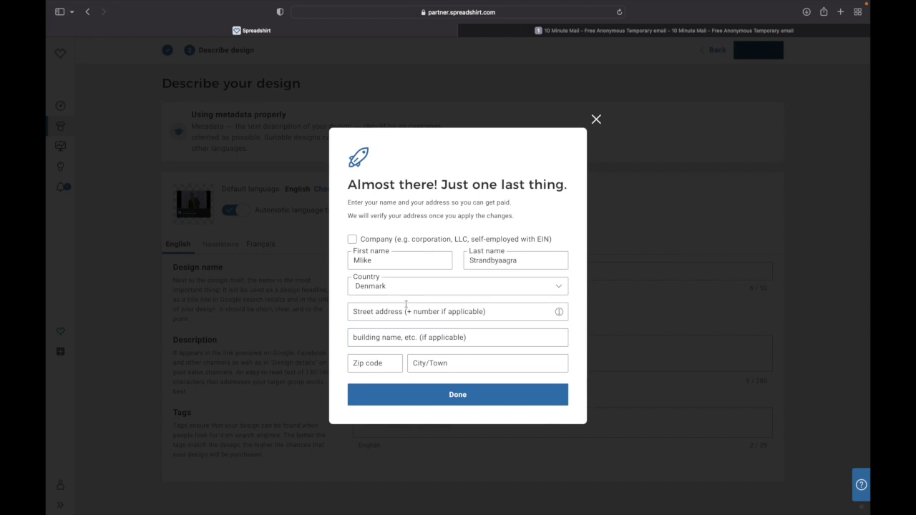
pyautogui.click(398, 314)
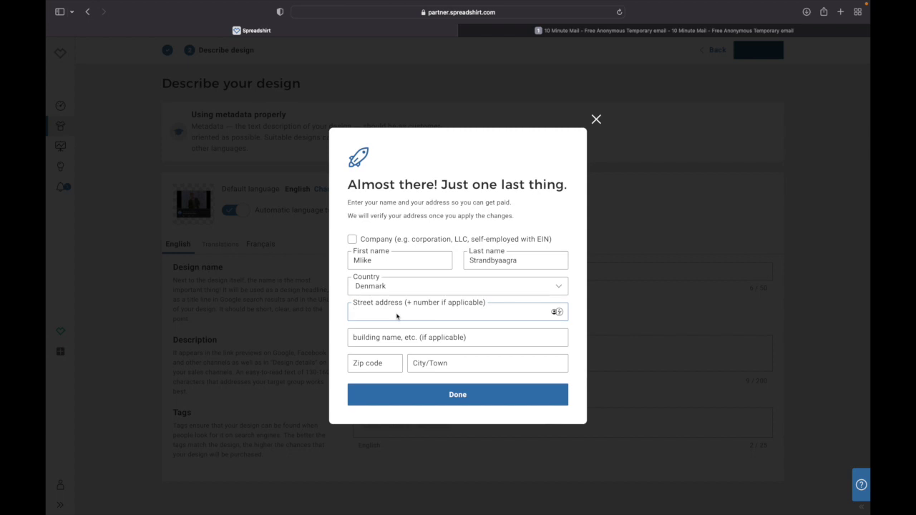
pyautogui.write('fødpsff394 83')
pyautogui.click(394, 343)
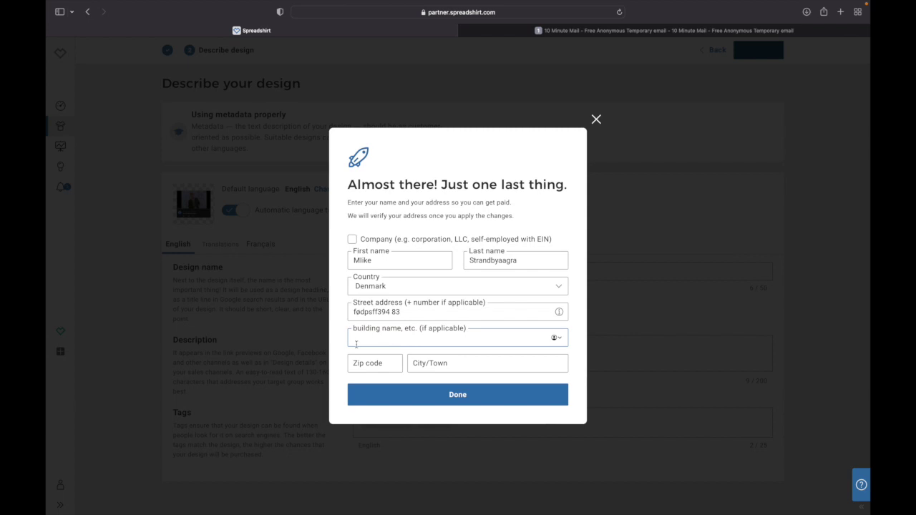
pyautogui.write('4eiphaks d')
pyautogui.click(363, 366)
pyautogui.write('3478347')
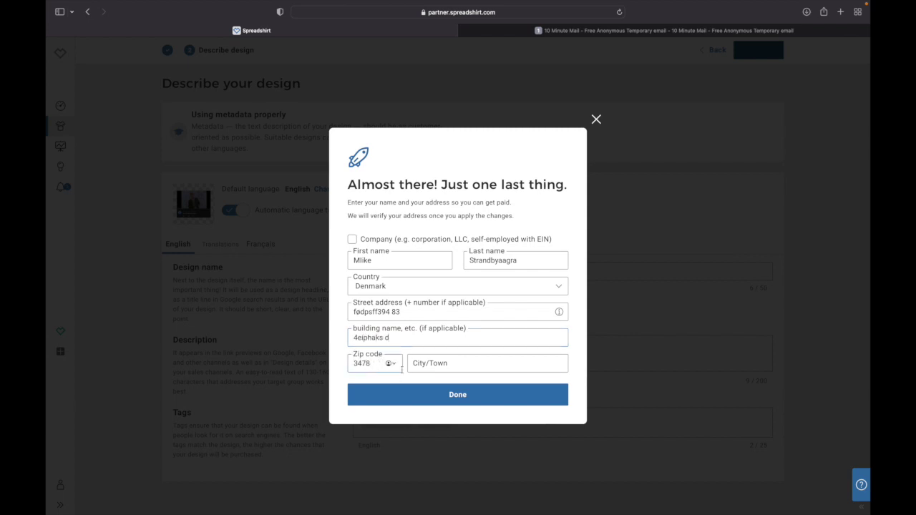
pyautogui.press('Tab')
pyautogui.write('ofhshfao')
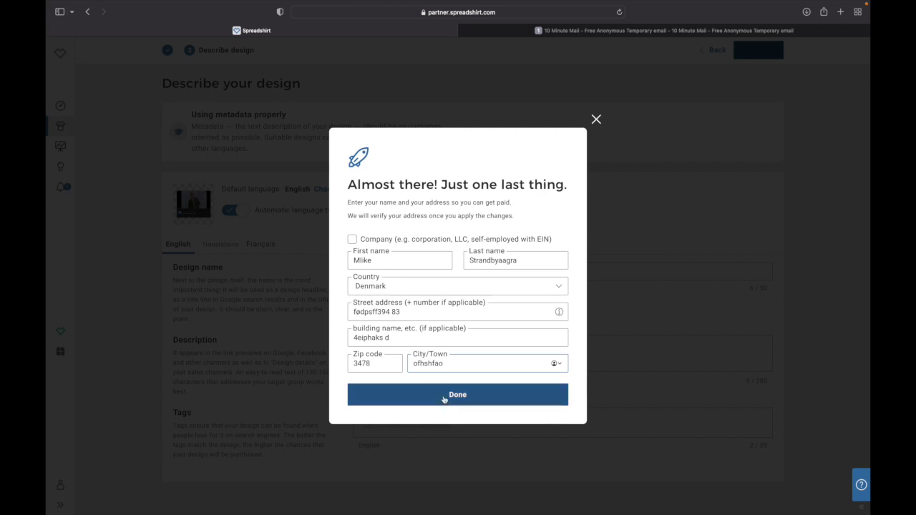
pyautogui.click(444, 398)
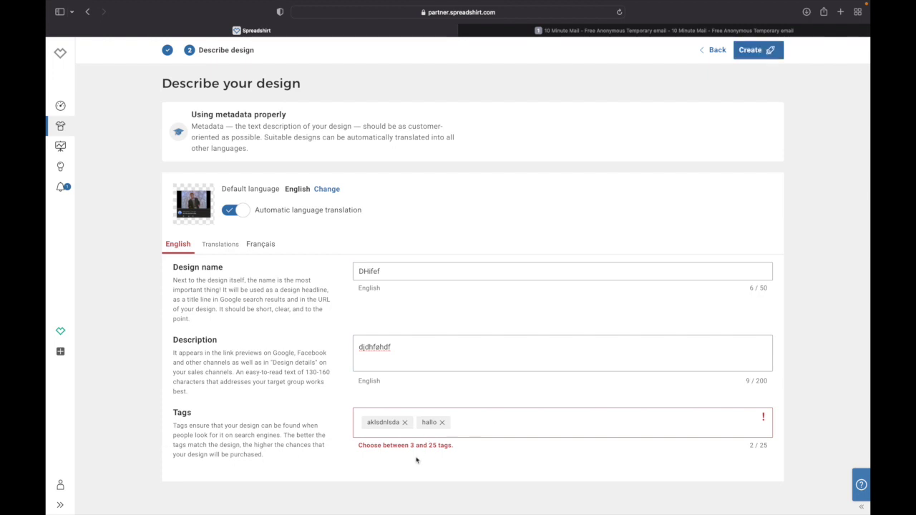
# - Add kjckdjf as a third tag and create the DHifef product
pyautogui.click(476, 422)
pyautogui.write('kjckdjf')
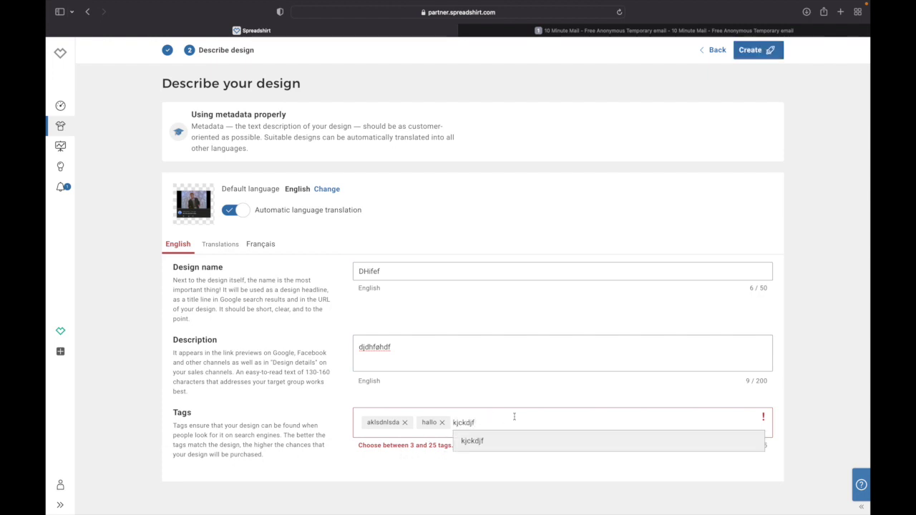
pyautogui.press('Return')
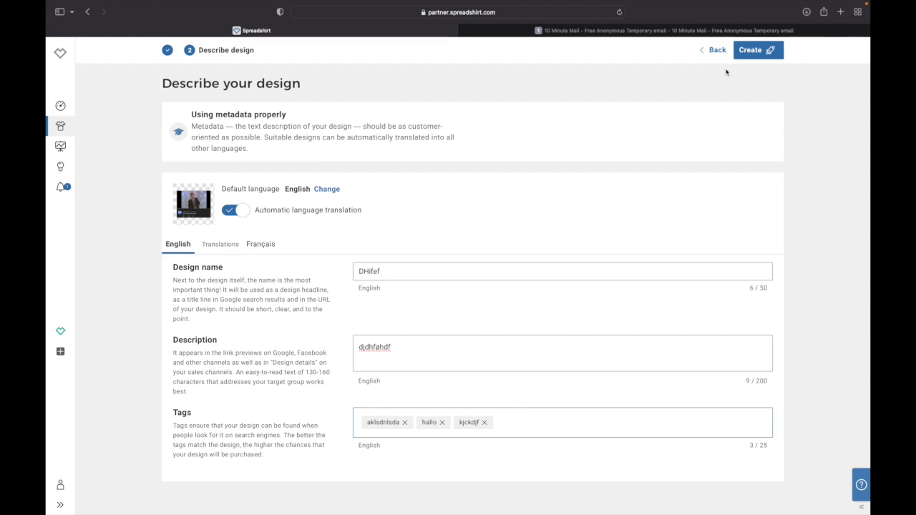
pyautogui.click(752, 50)
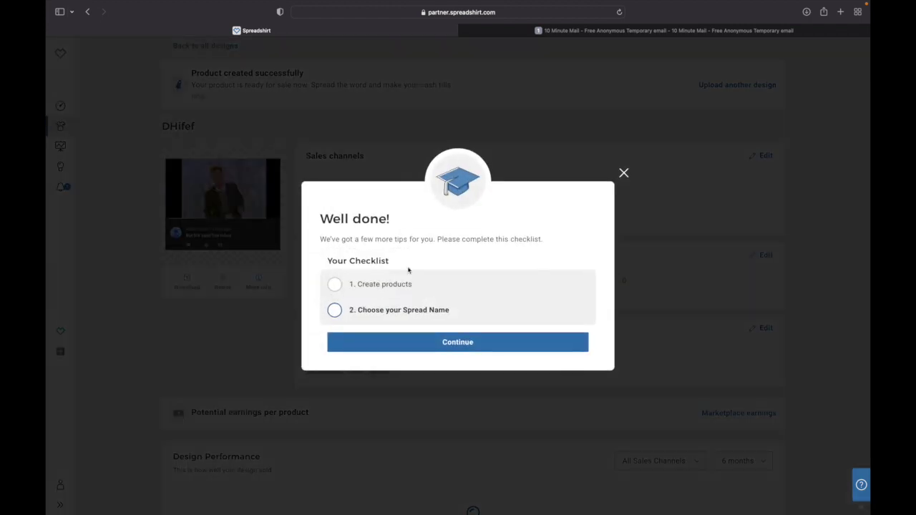
# - Continue from the Well done! checklist to the Account settings page
pyautogui.moveTo(331, 219); pyautogui.dragTo(388, 219)
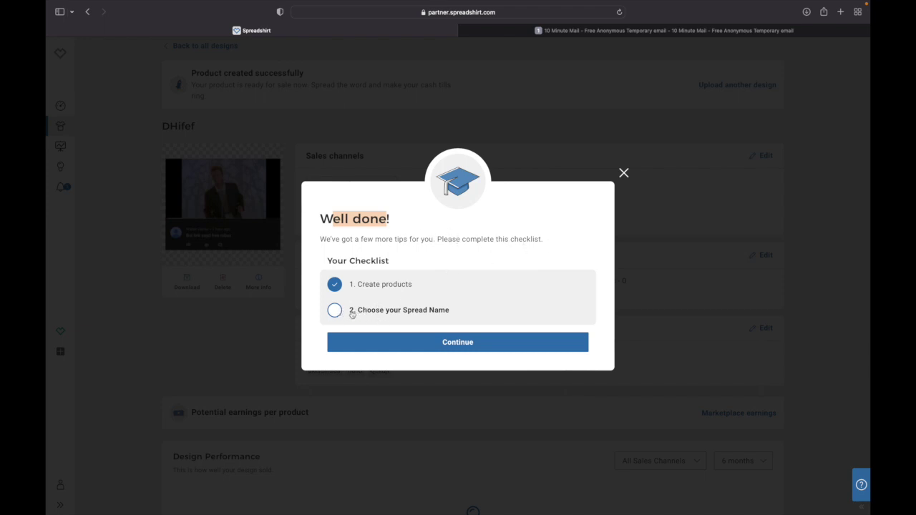
pyautogui.click(445, 347)
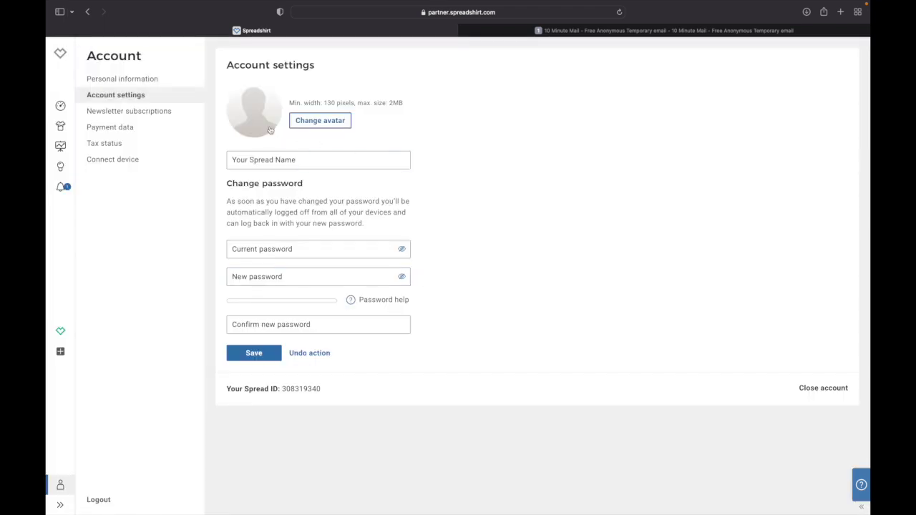
# - Set 2c8.png as the new account avatar
pyautogui.click(320, 121)
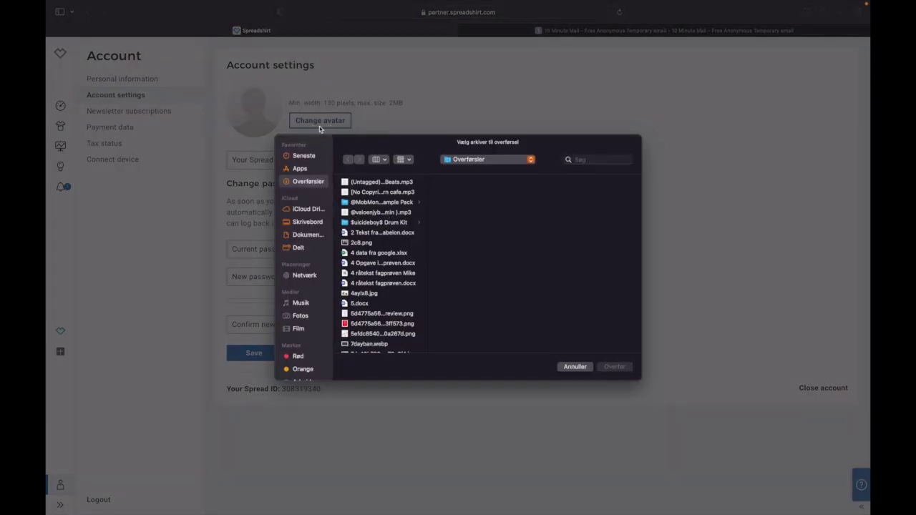
pyautogui.click(368, 244)
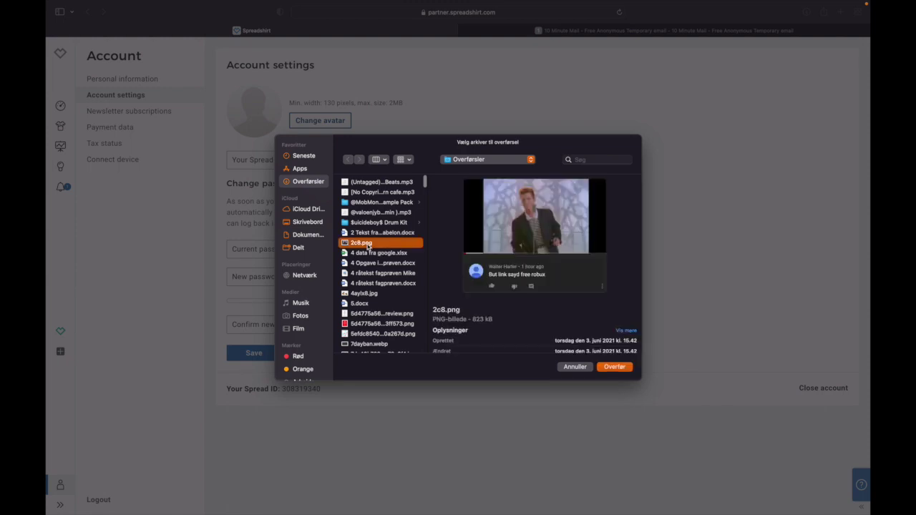
pyautogui.doubleClick(367, 243)
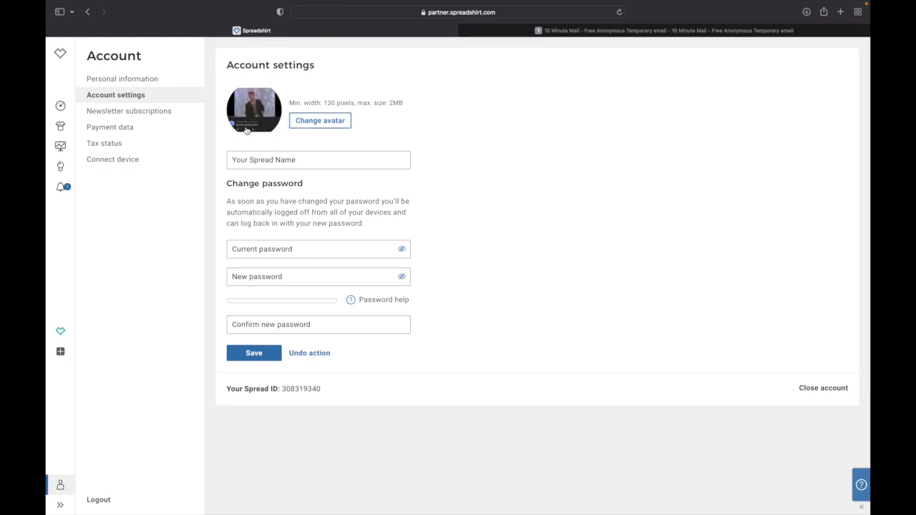
# - Enter 'SDNkad a23223' as the Spread name
pyautogui.click(251, 164)
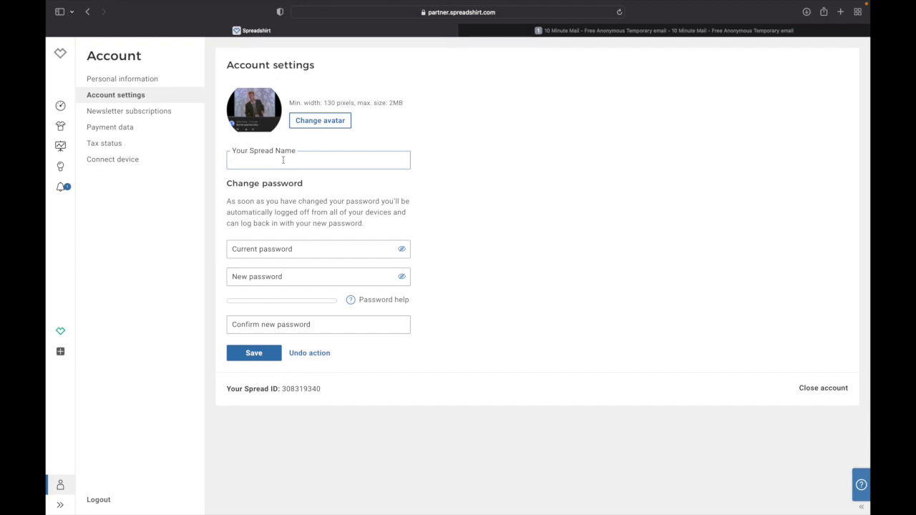
pyautogui.write('He')
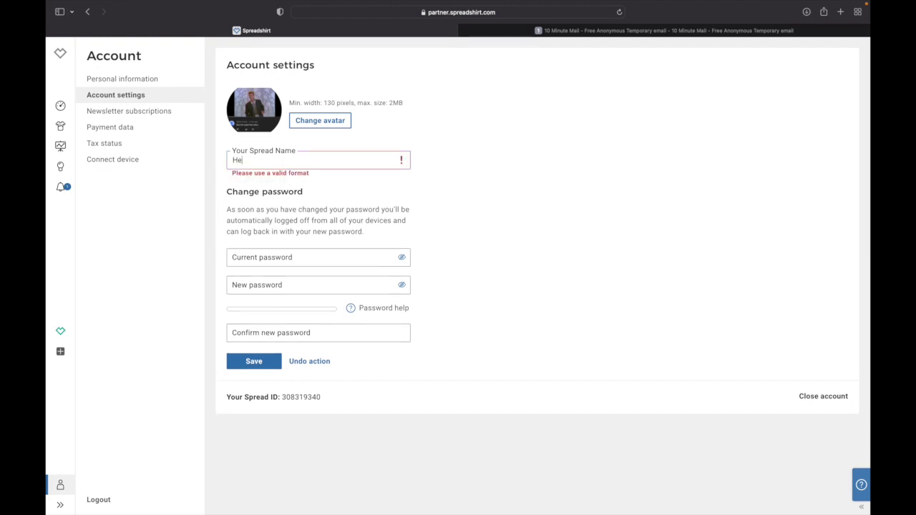
pyautogui.write('SDNkad a23223')
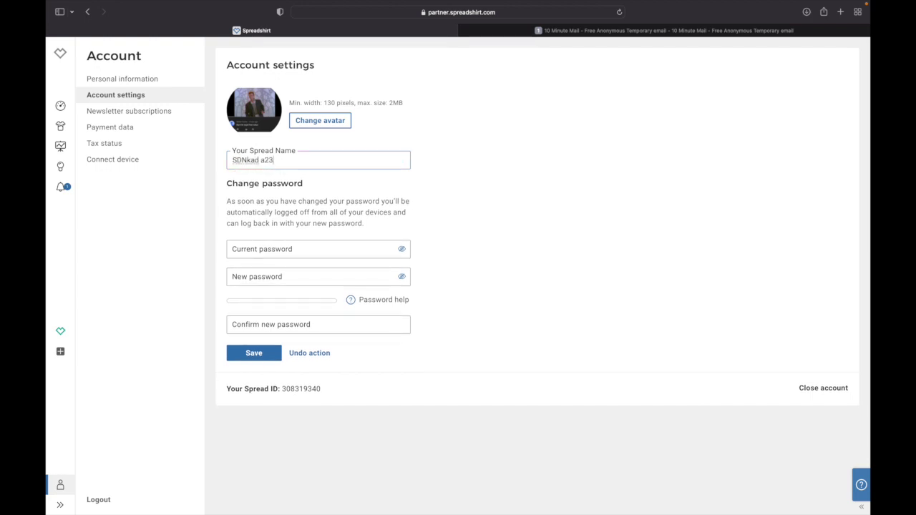
pyautogui.click(278, 256)
pyautogui.click(245, 268)
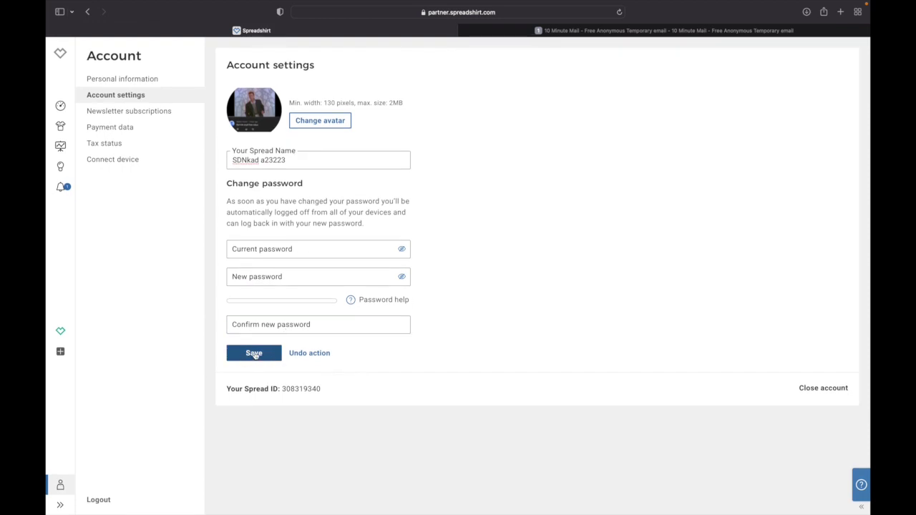
# - Save the 2c8.png avatar and Spread name SDNkad a23223, then continue past the finished checklist
pyautogui.click(254, 354)
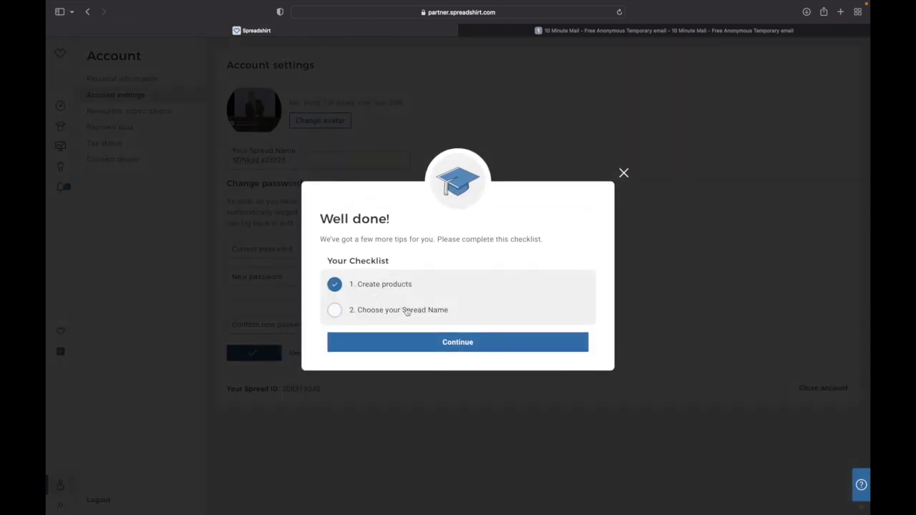
pyautogui.click(423, 343)
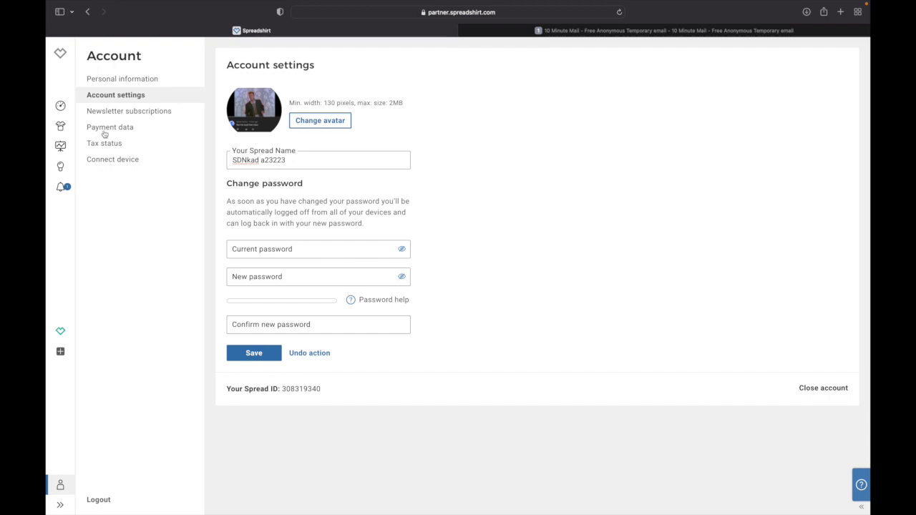
# - Choose PayPal as the payout method, enter the account holder's name and PayPal e-mail, and save
pyautogui.click(107, 128)
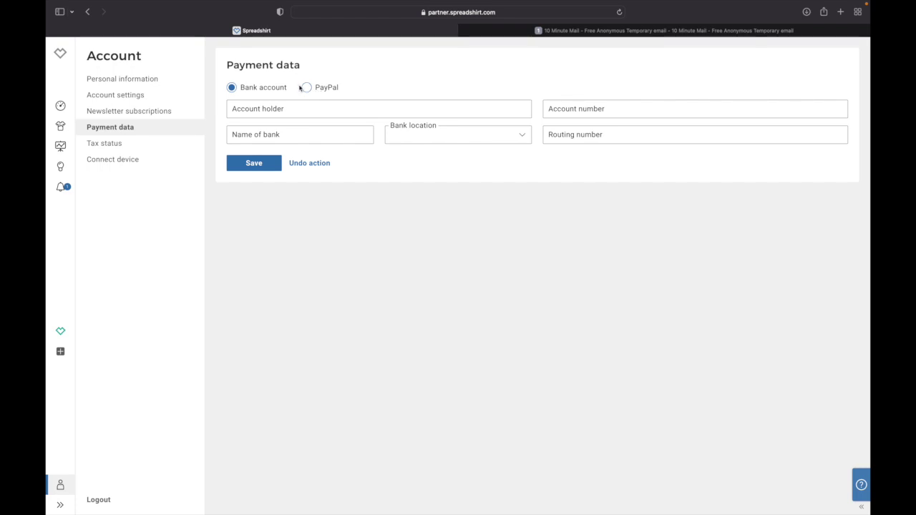
pyautogui.click(307, 89)
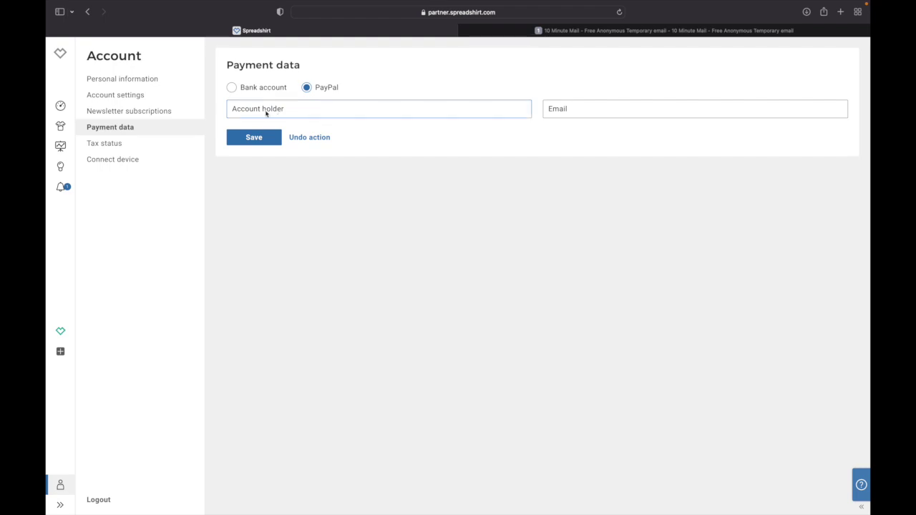
pyautogui.click(266, 111)
pyautogui.click(559, 106)
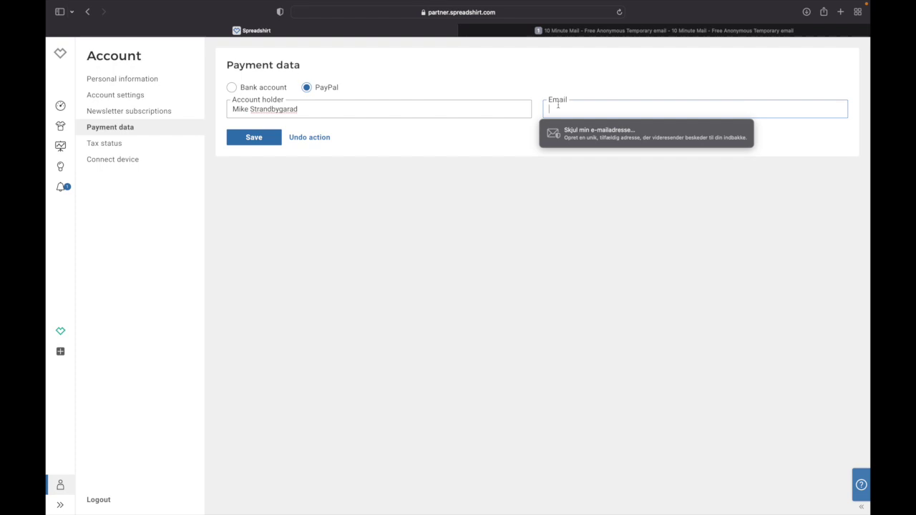
pyautogui.press('super+v')
pyautogui.click(260, 144)
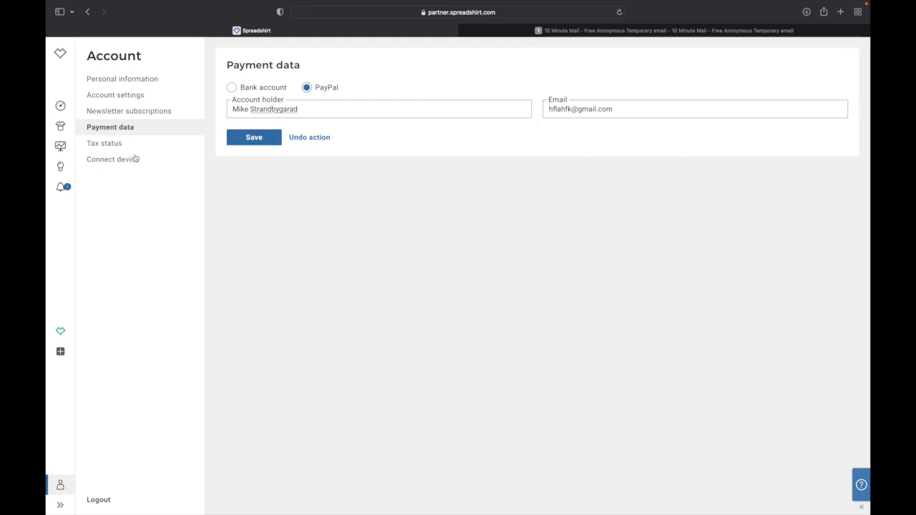
pyautogui.click(61, 106)
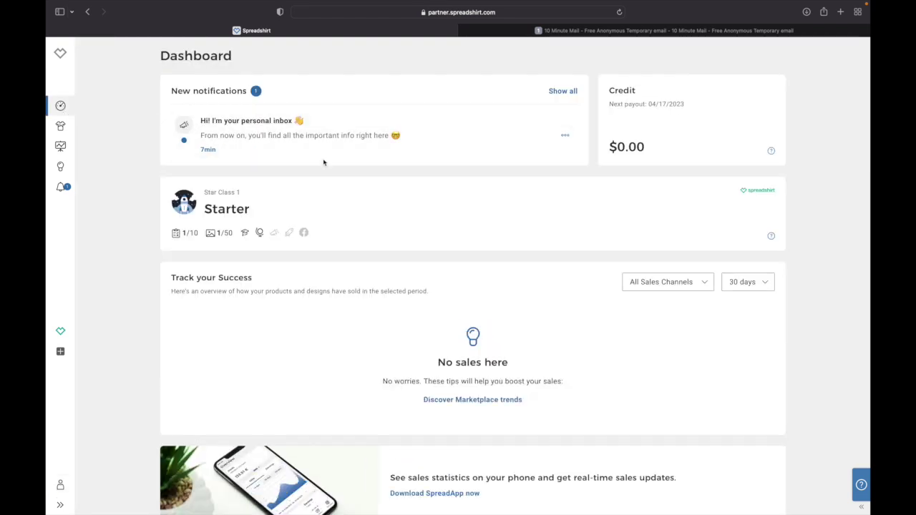
# - Look over the Credit panel's $0.00 balance and next payout date
pyautogui.scroll(-1, 414, 170)
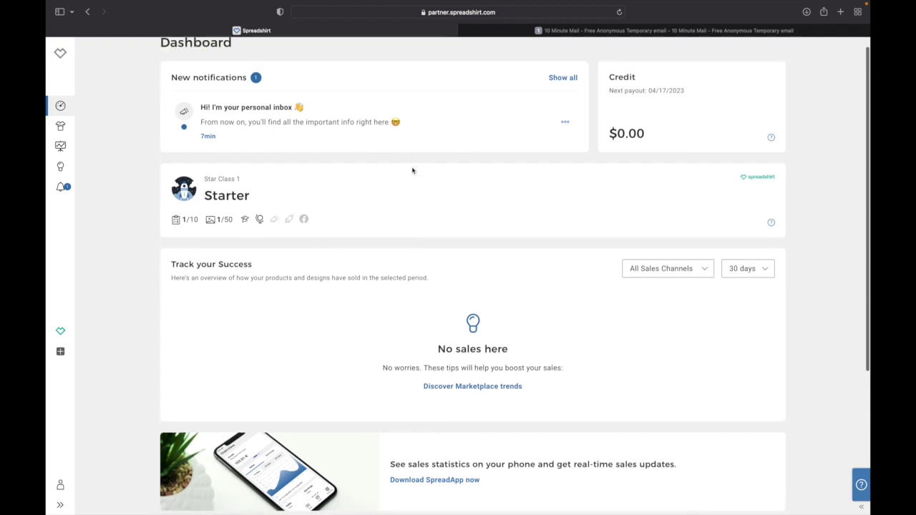
pyautogui.scroll(1, 413, 169)
pyautogui.moveTo(609, 93); pyautogui.dragTo(692, 100)
pyautogui.click(658, 99)
pyautogui.click(699, 104)
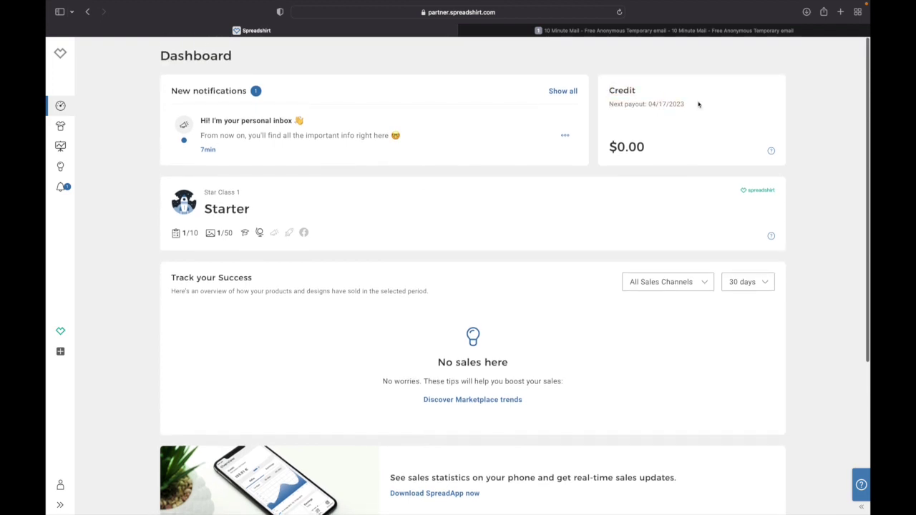
pyautogui.moveTo(608, 147); pyautogui.dragTo(663, 150)
pyautogui.click(661, 148)
pyautogui.click(618, 147)
pyautogui.click(663, 150)
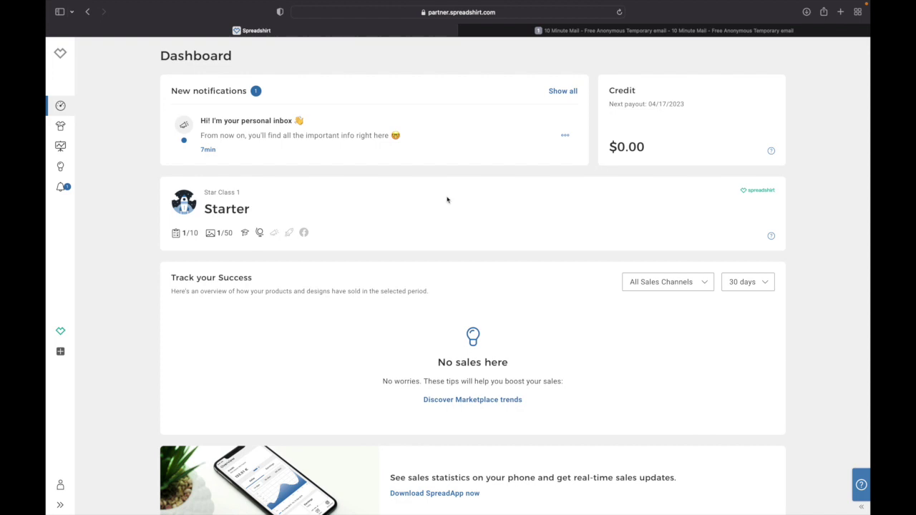
# - Scroll through the Starter panel: 1/10 products, 1/50 designs, no sales in 30 days
pyautogui.moveTo(179, 238)
pyautogui.scroll(-3, 294, 197)
pyautogui.scroll(-2, 418, 196)
pyautogui.scroll(5, 416, 197)
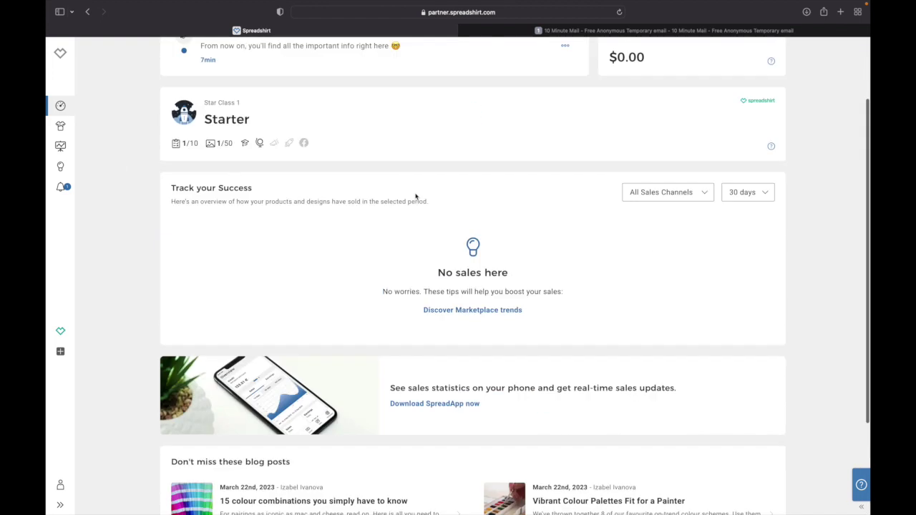